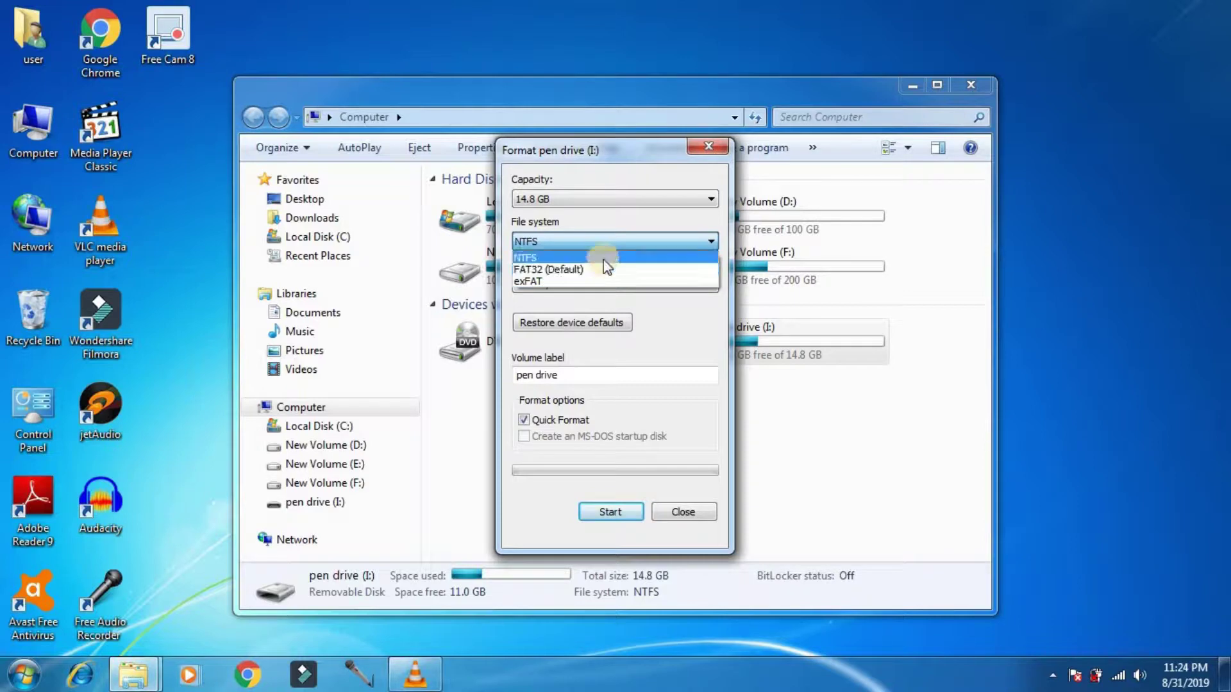
Step: Set the pen drive's format options to the NTFS file system and the default allocation size
left_click(604, 259)
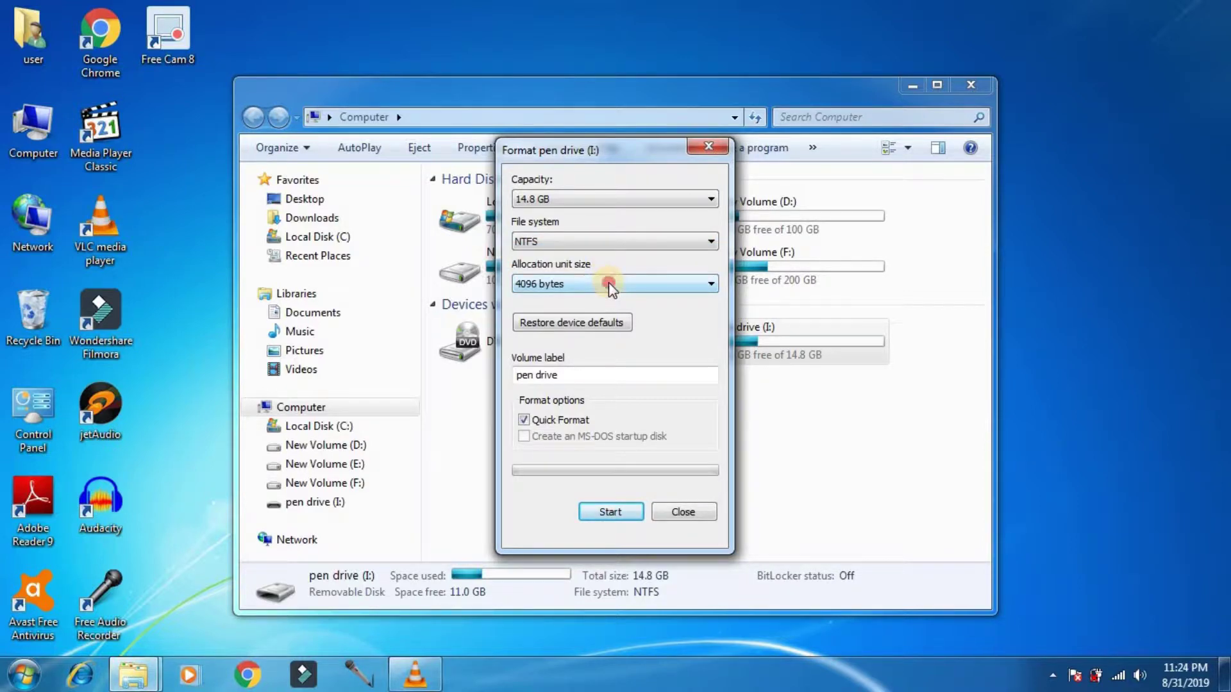
left_click(610, 282)
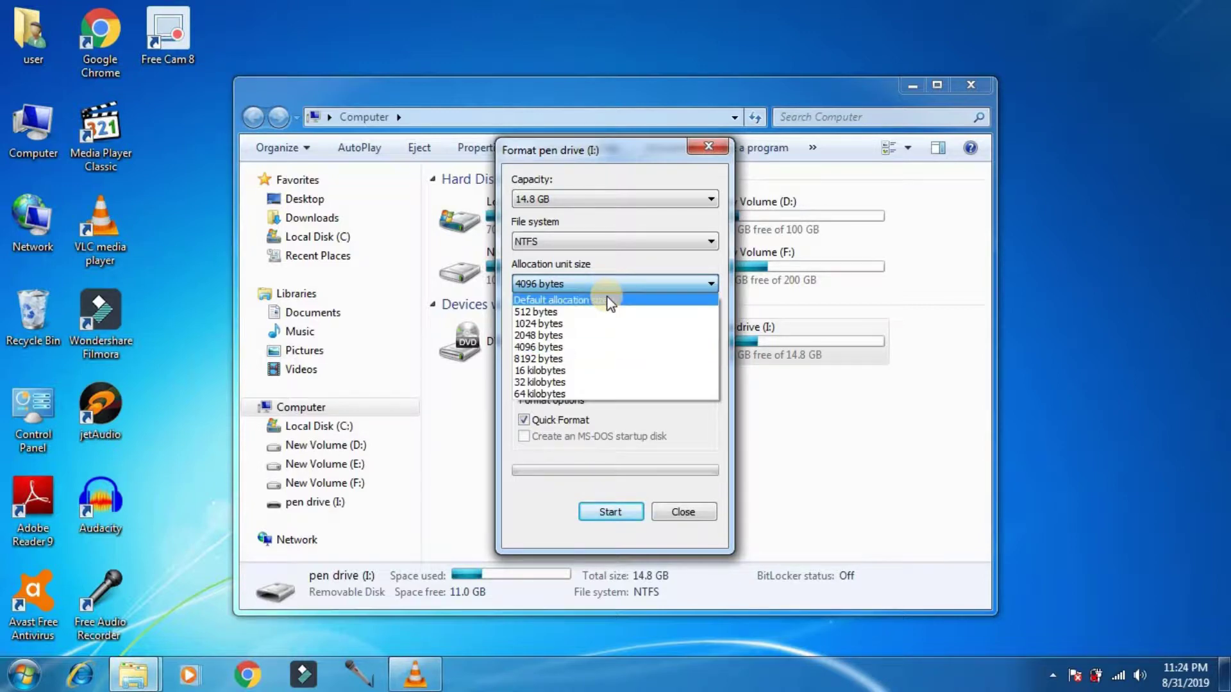
left_click(606, 300)
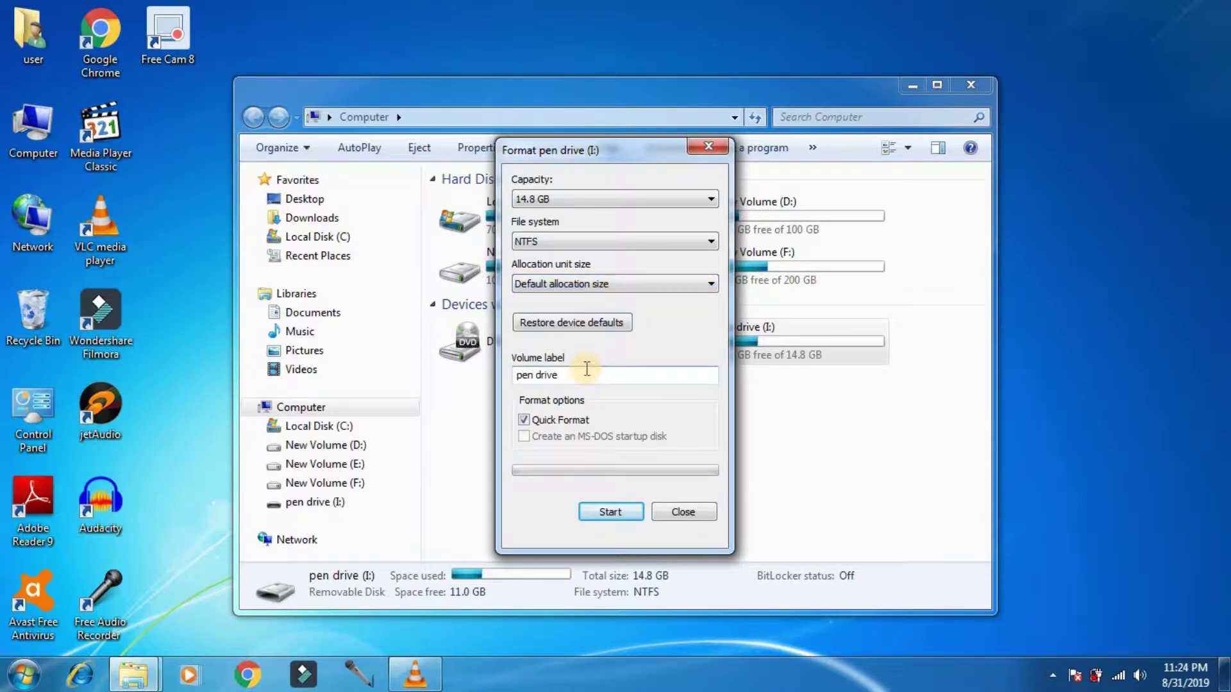
Step: Set the volume label to My USB and use the Quick Format option
left_click_drag(572, 377, 513, 380)
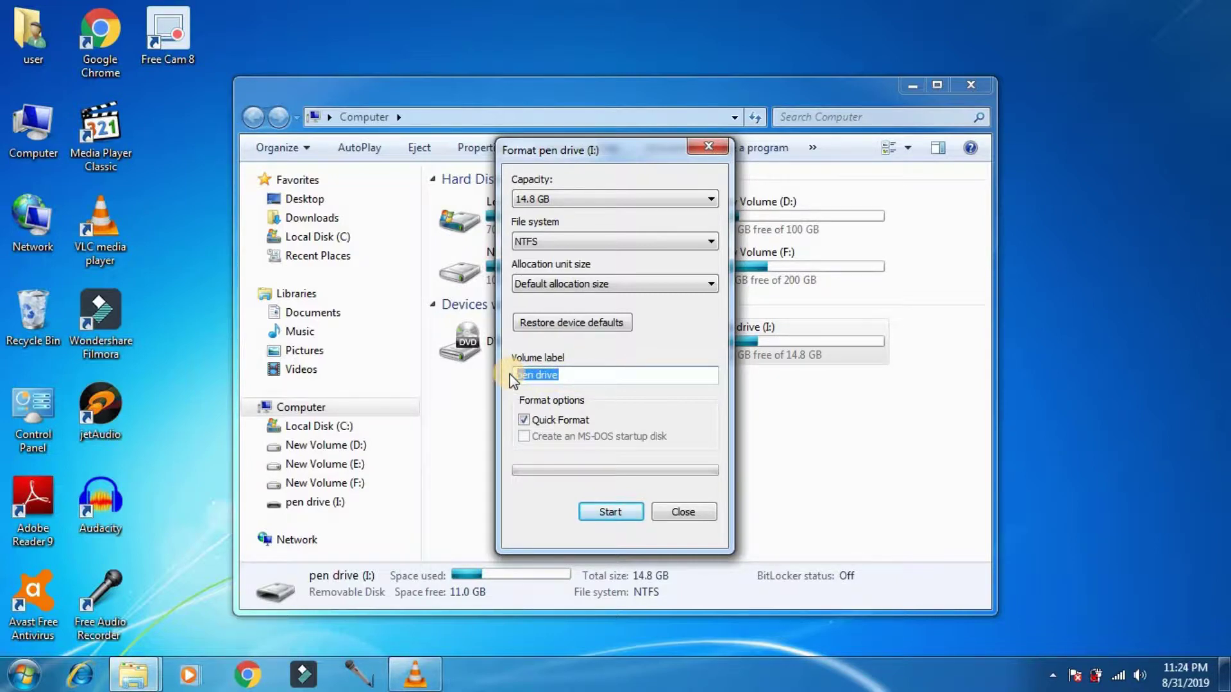
type("Mu")
key("BackSpace")
type("y USB")
left_click(525, 421)
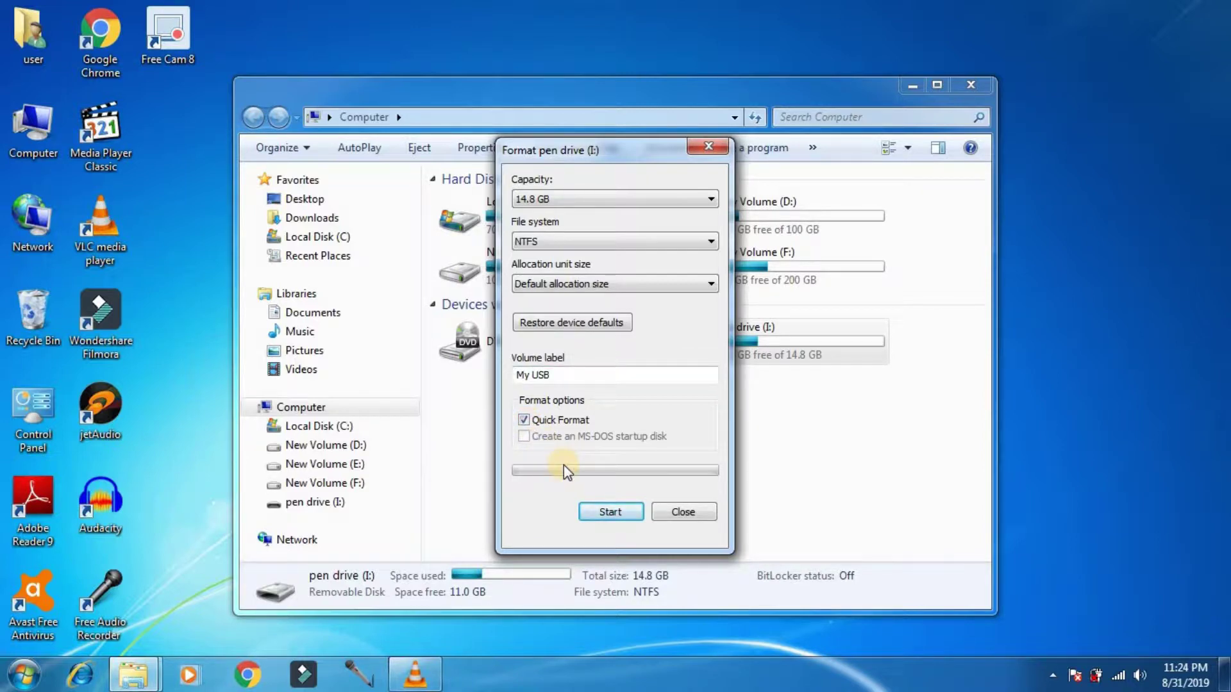
Step: Run the format of pen drive (I:), accept the data-erase warning, and close the format dialog when it completes
left_click(606, 511)
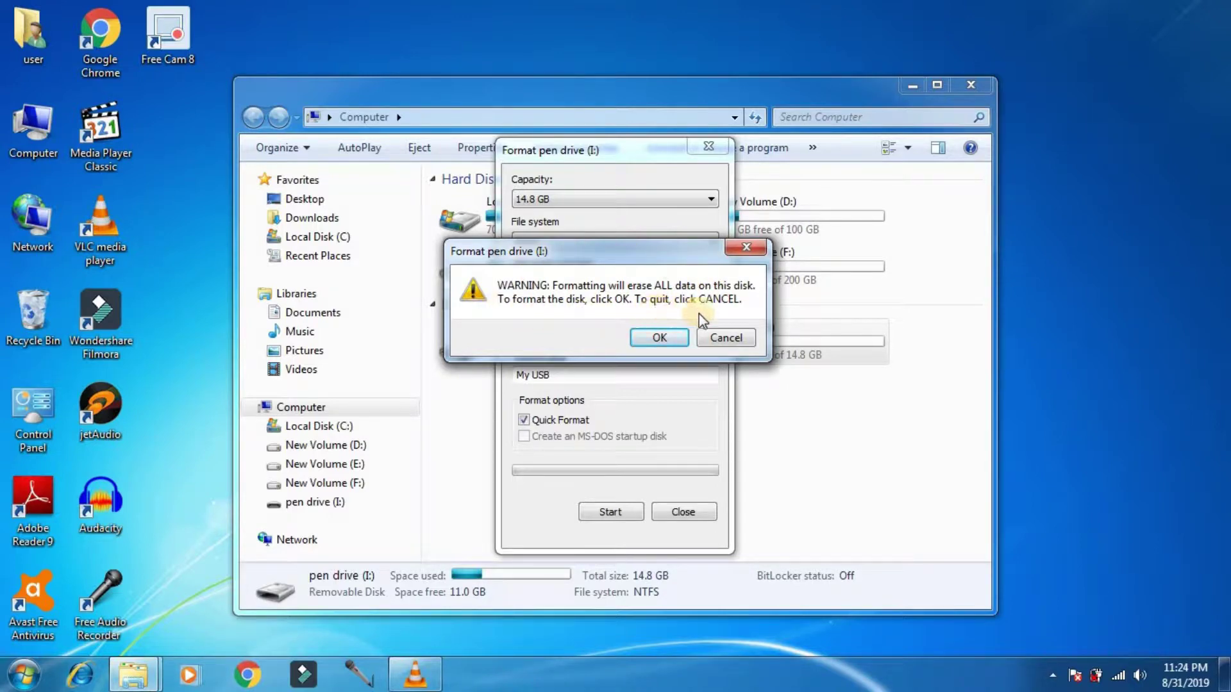
left_click(671, 340)
left_click(661, 338)
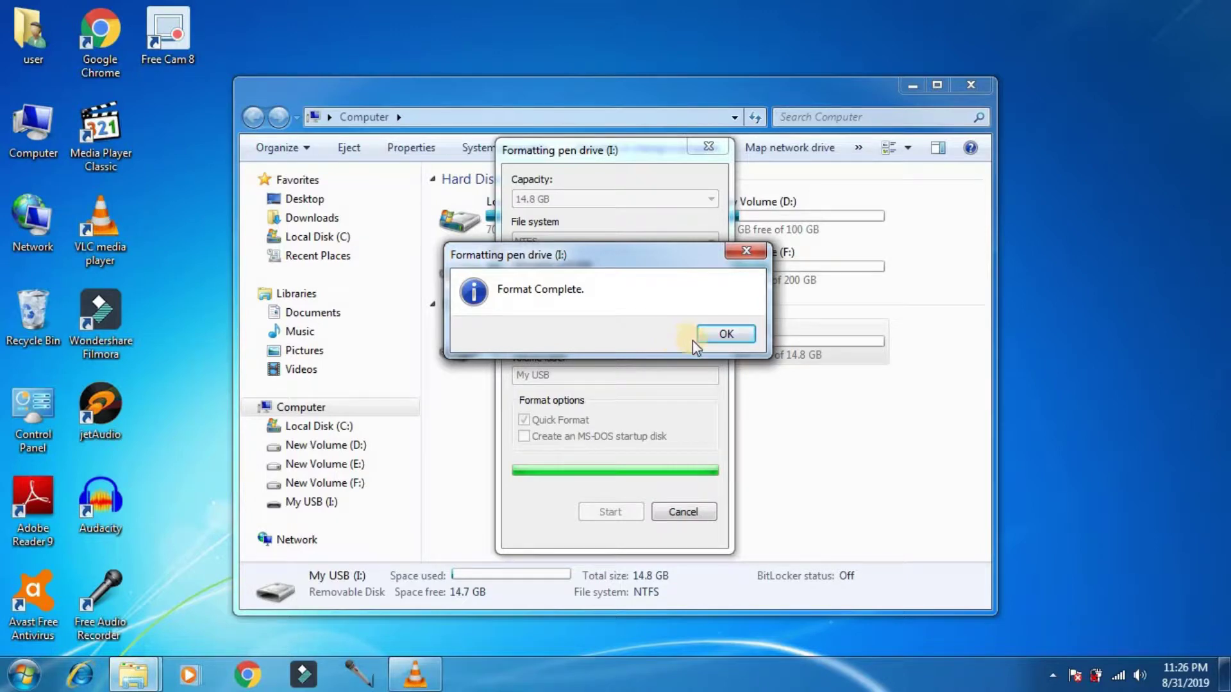
left_click(709, 335)
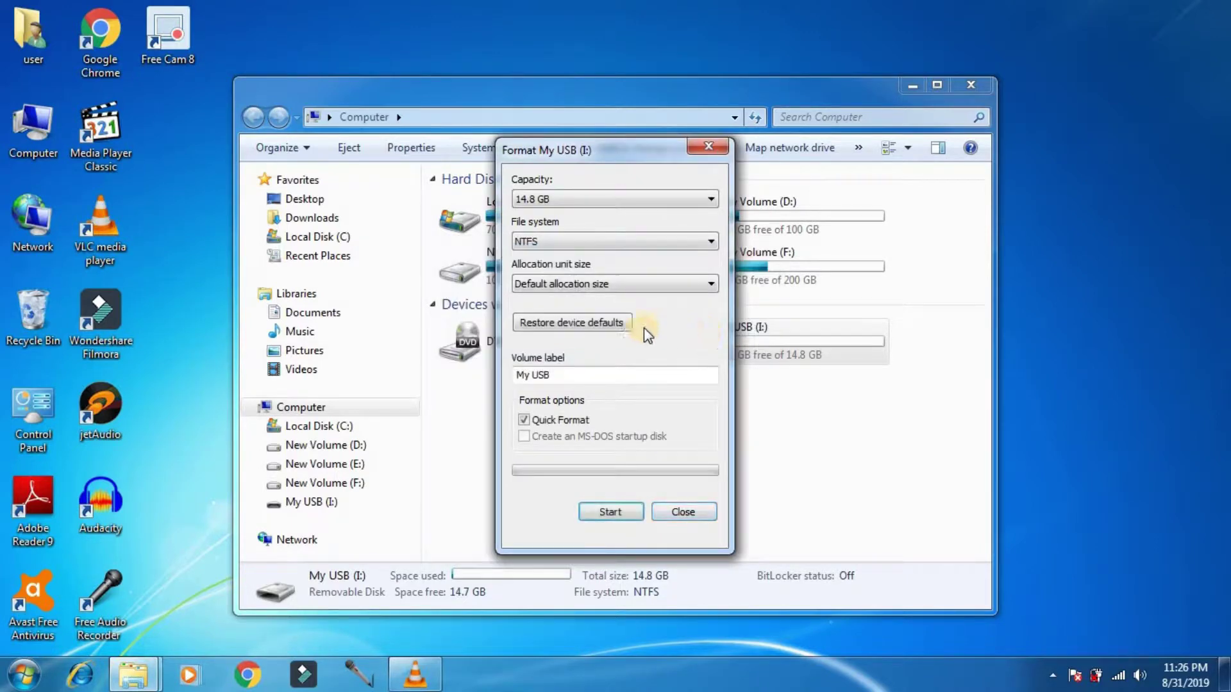
left_click(682, 512)
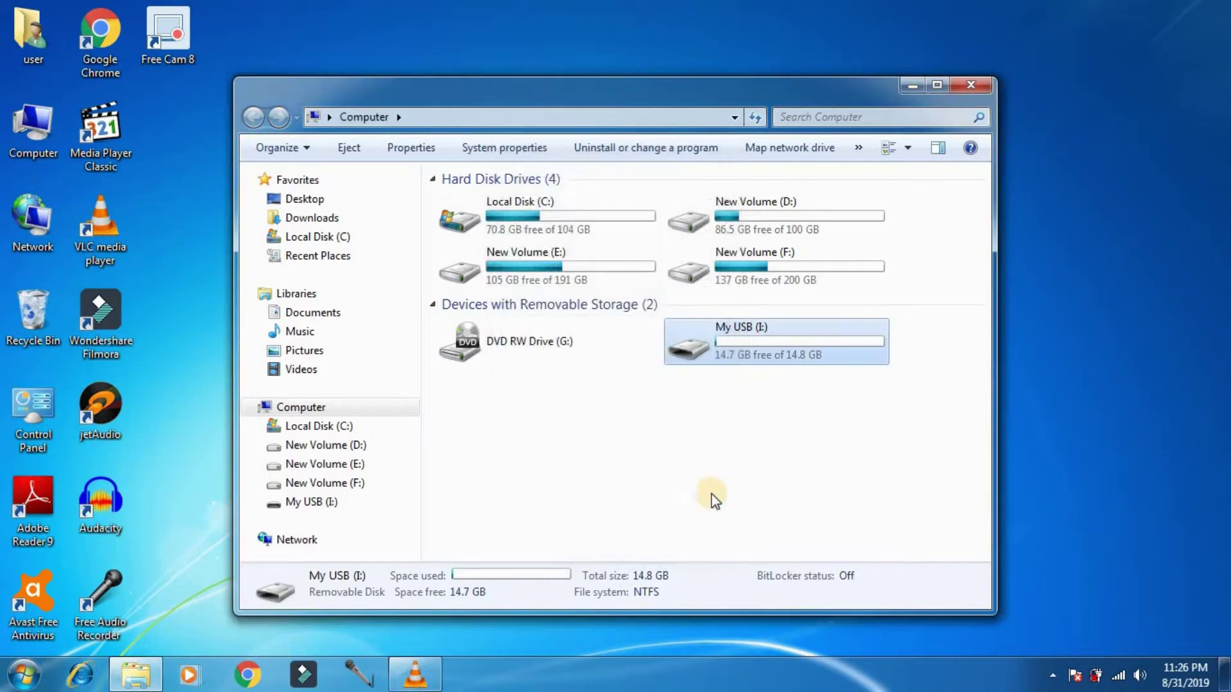
Step: Open the My USB (I:) drive to check its contents, then close the window
left_click(741, 486)
double_click(744, 350)
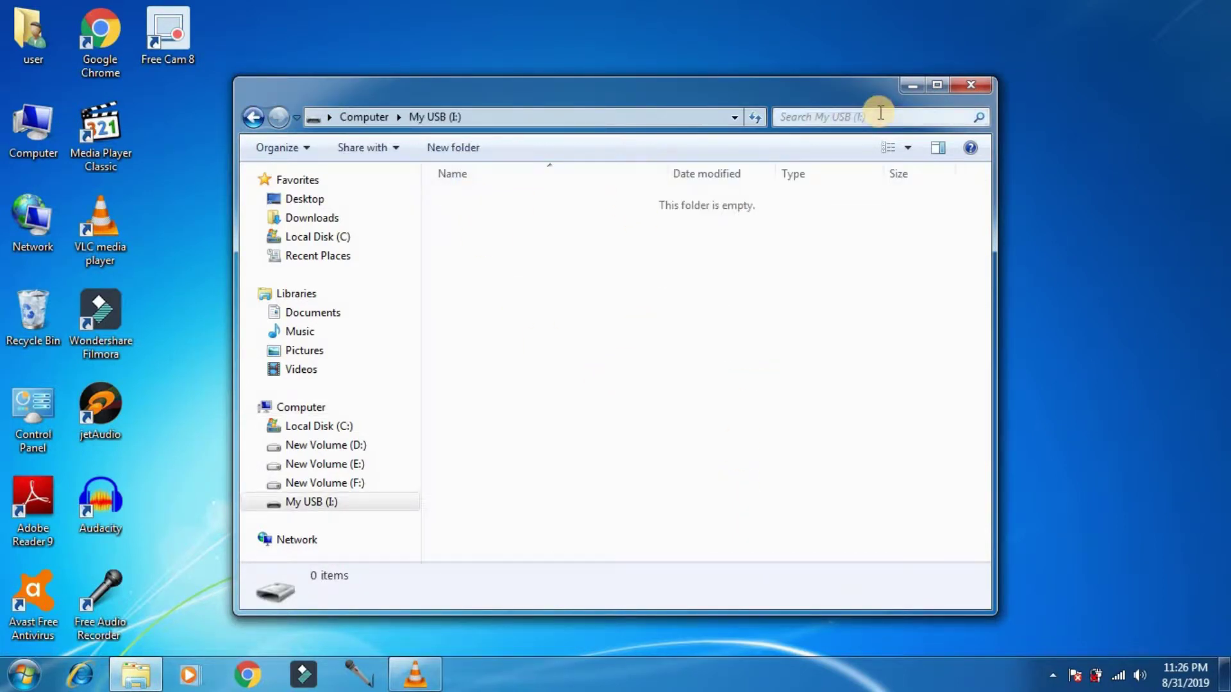
left_click(966, 85)
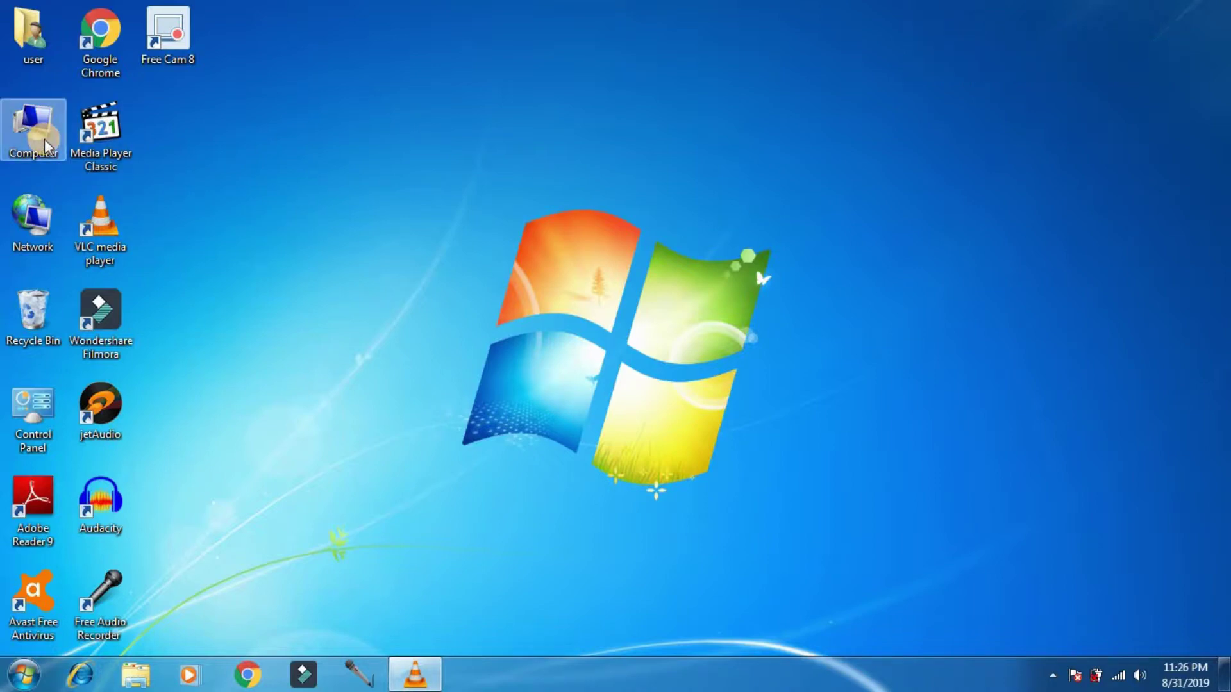
Step: Find cmd among the installed programs, run it as administrator, and move its window nearer the middle of the desktop
left_click(22, 676)
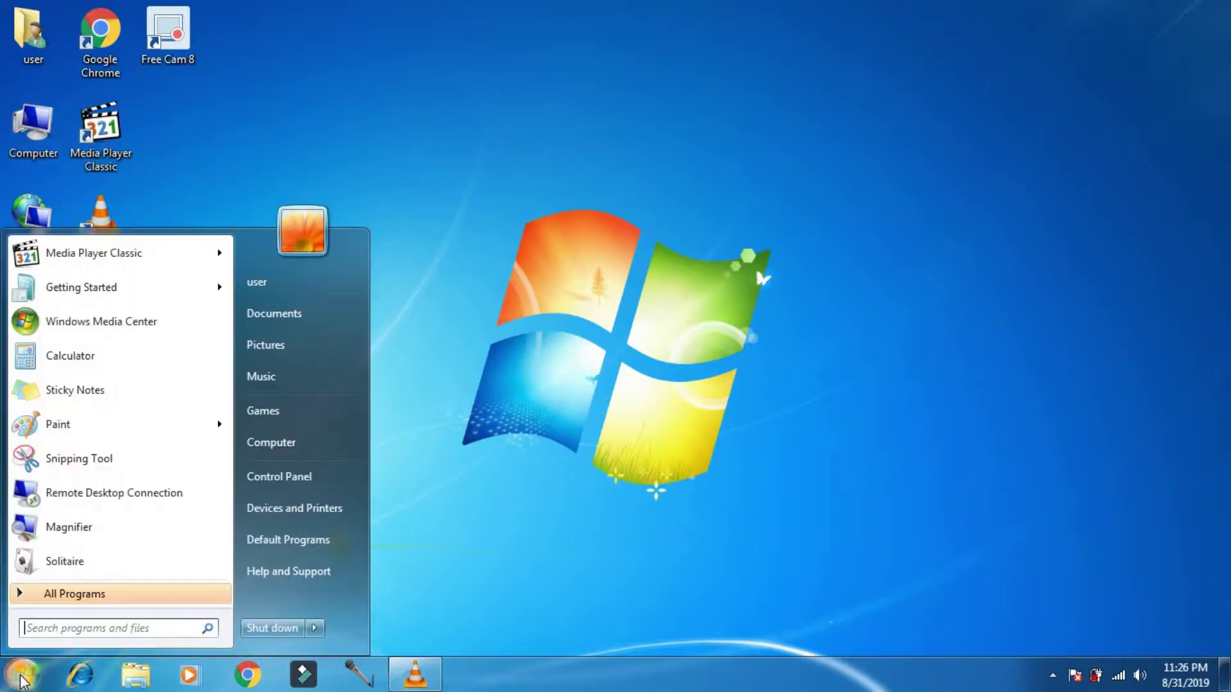
left_click(35, 630)
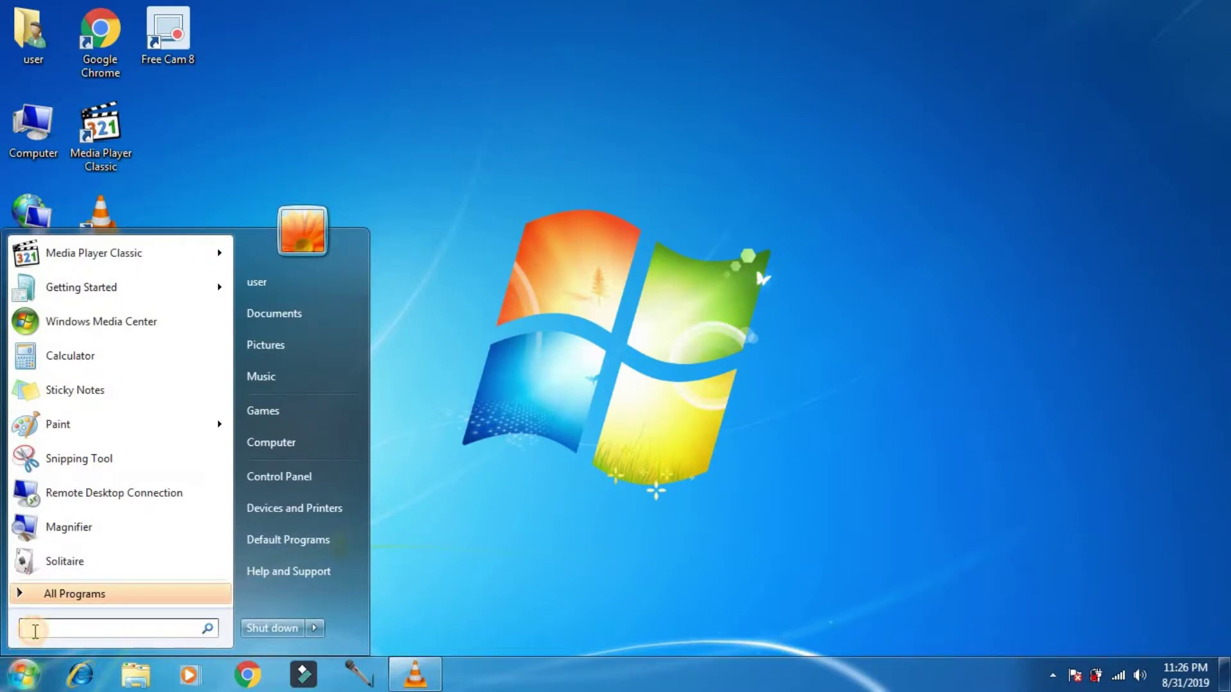
type("cmd")
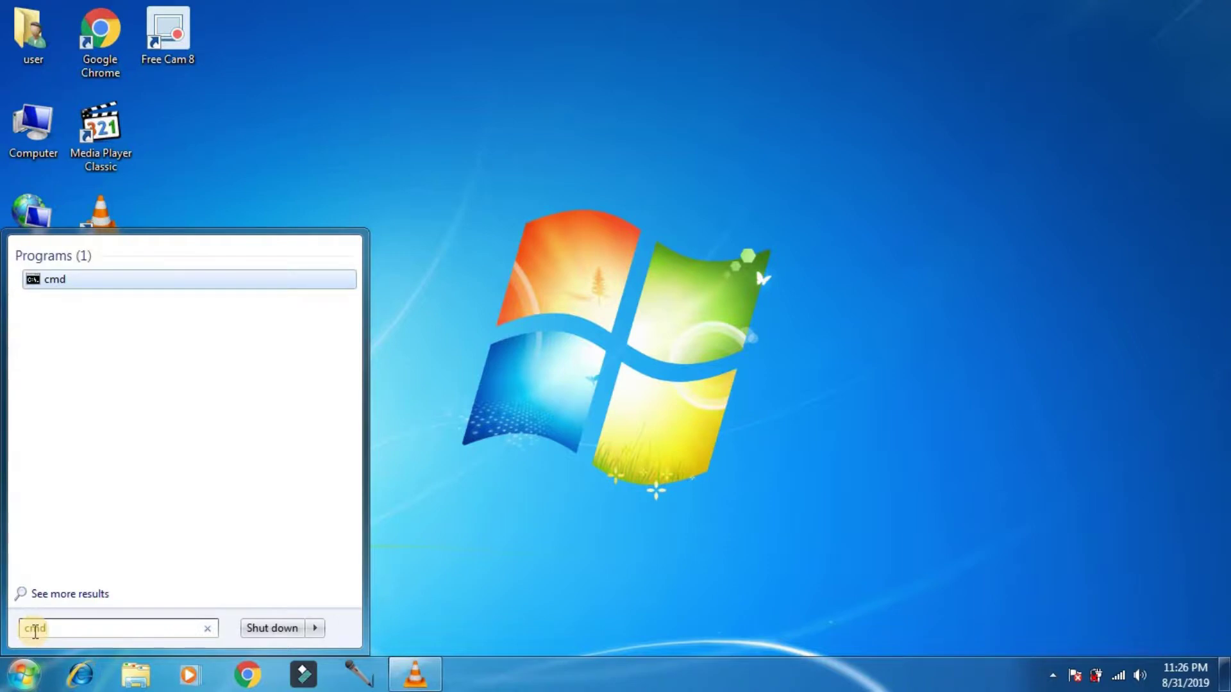
right_click(63, 280)
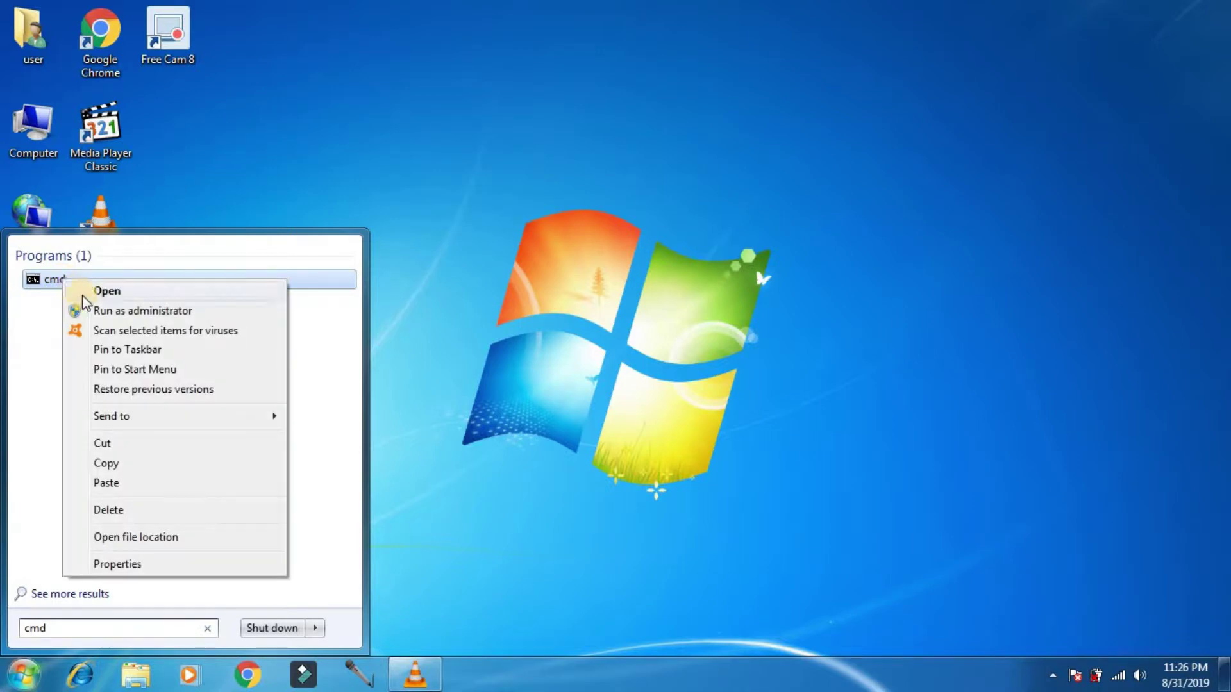
left_click(98, 310)
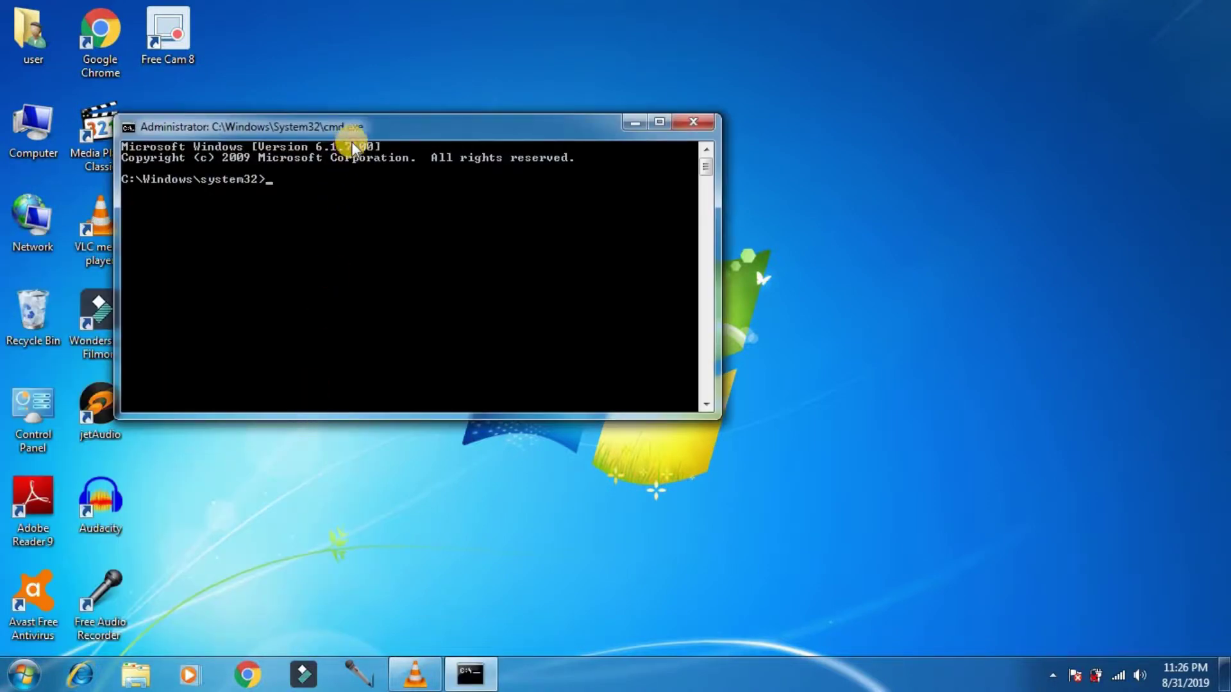
left_click_drag(352, 125, 483, 144)
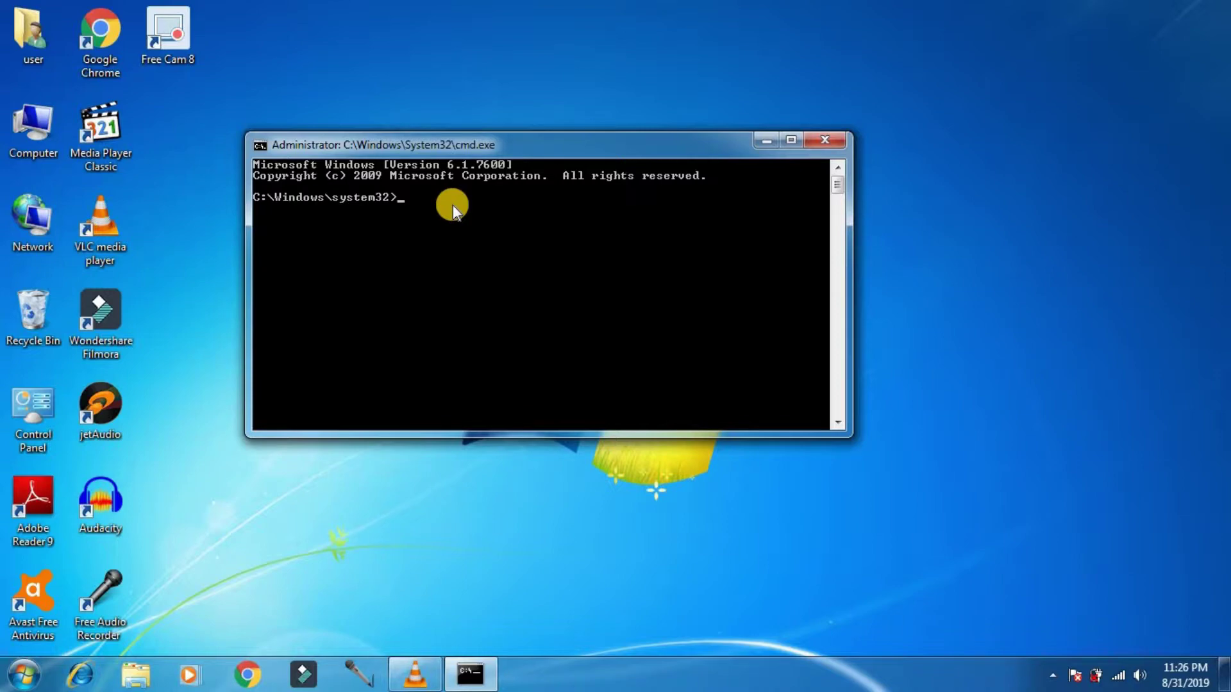
Step: Check the drive letter of the My USB drive in Computer, then close that window
left_click(48, 135)
double_click(50, 136)
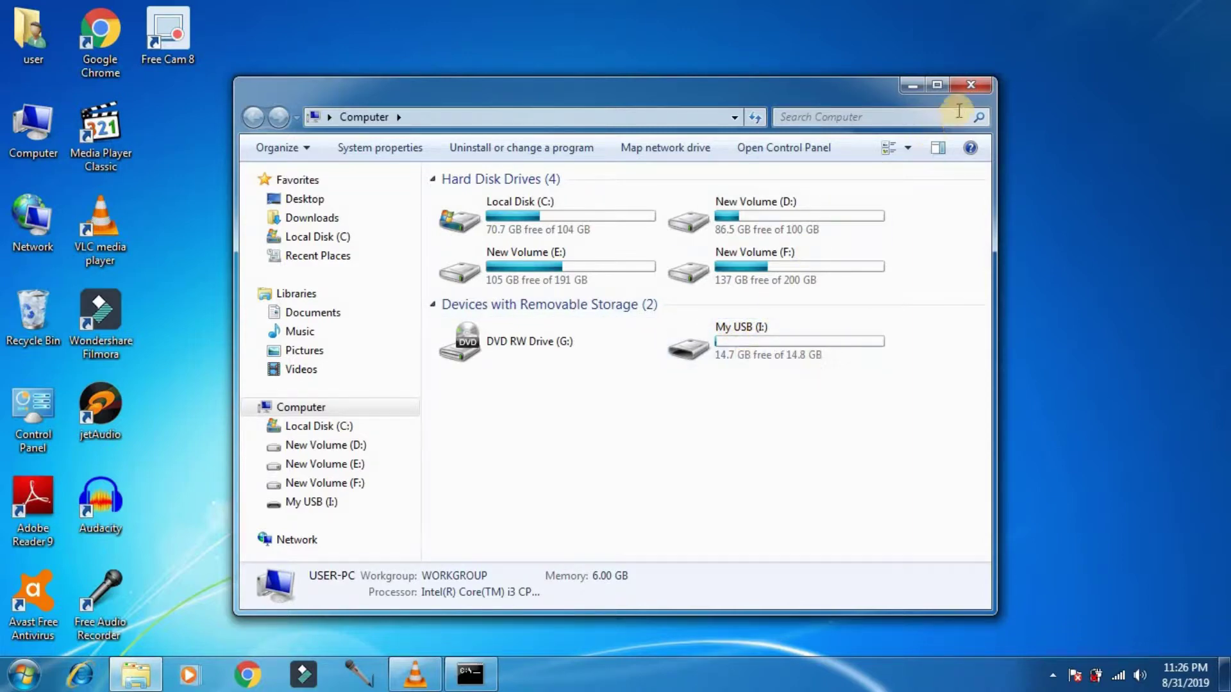
left_click(968, 87)
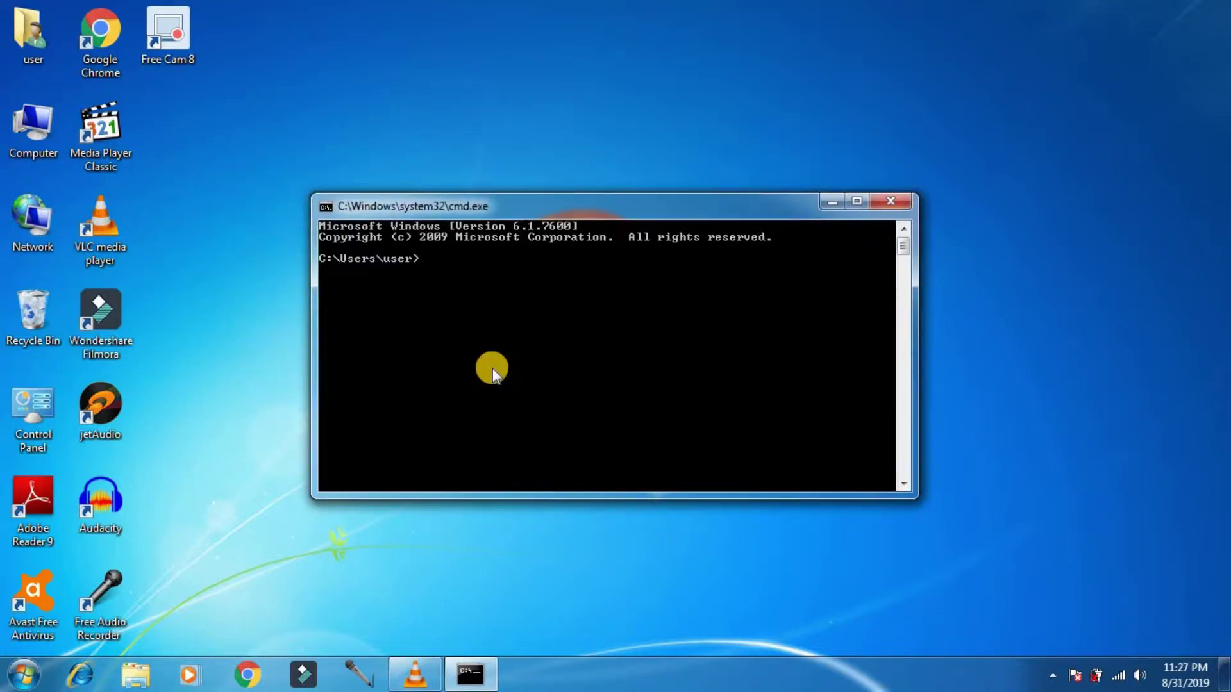
Step: Quick-format drive I: with the command format i: /q and give it the volume label ms dos
type("format i: /")
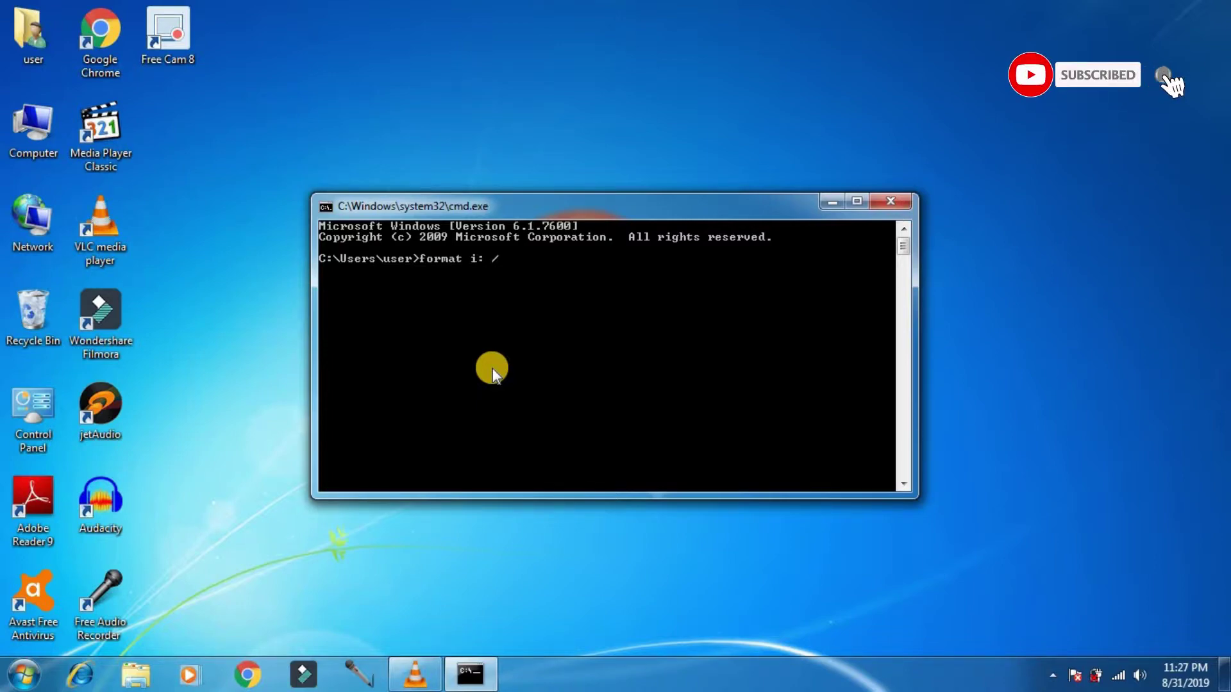
type("q")
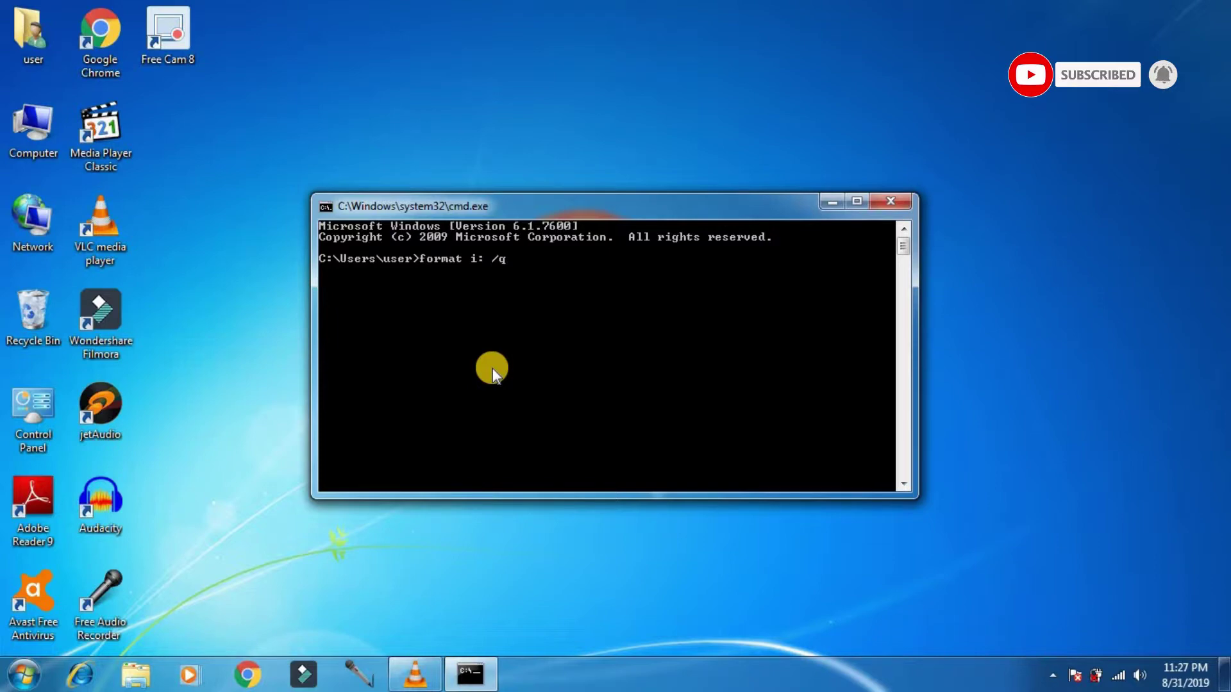
key("Return")
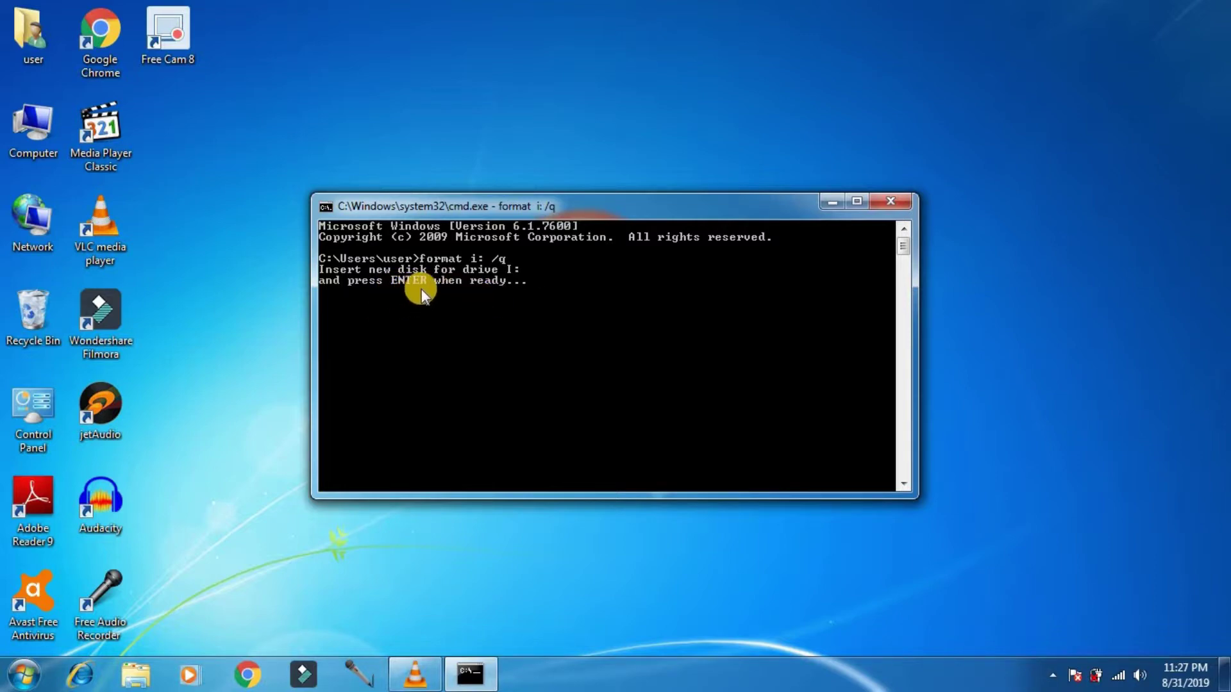
key("Return")
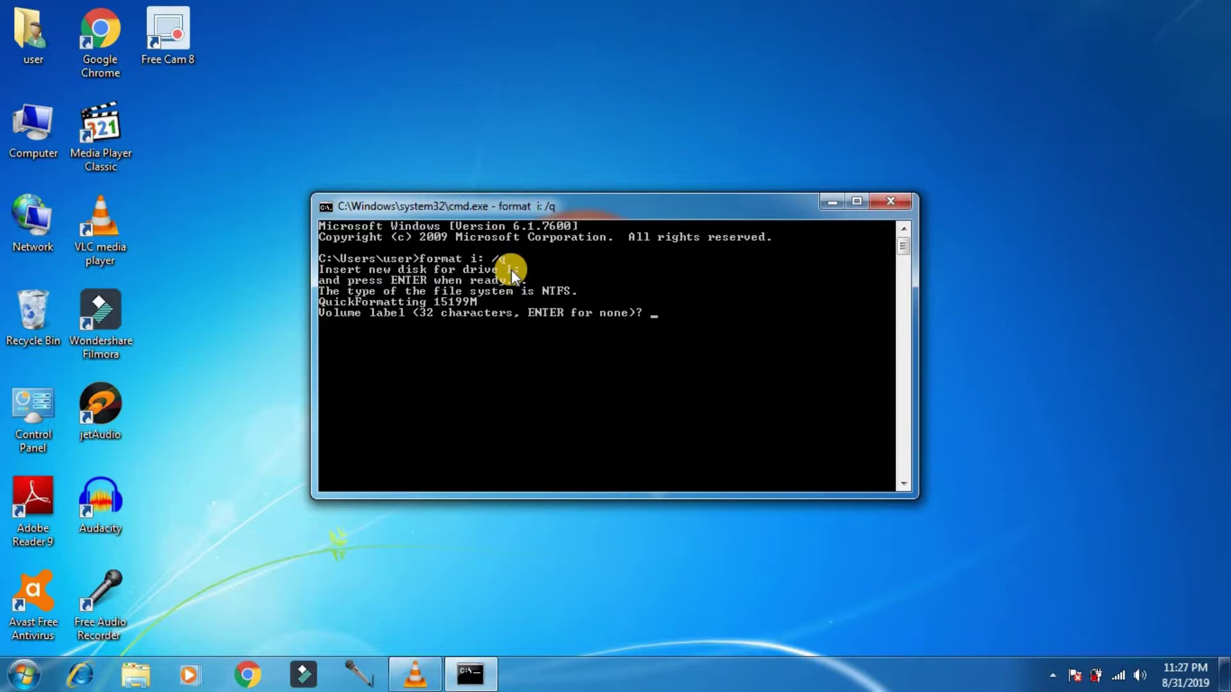
type("ms dos")
key("Return")
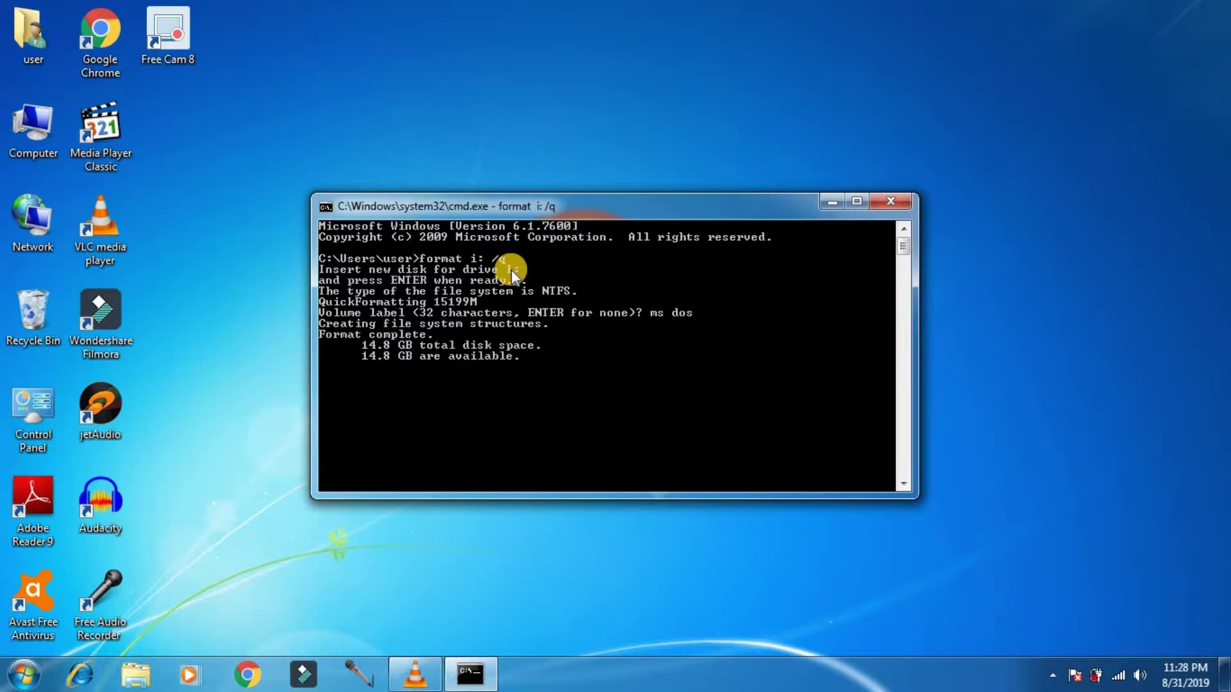
Step: Close the command prompt with the exit command
type("exie")
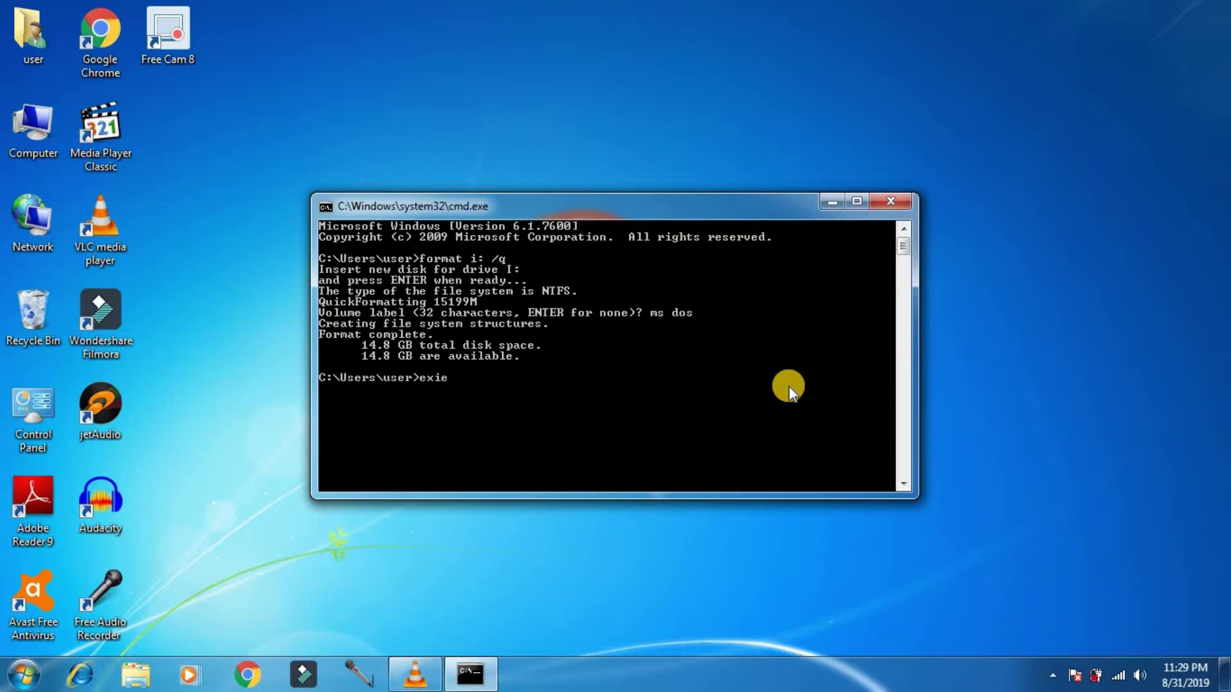
key("BackSpace")
type("t")
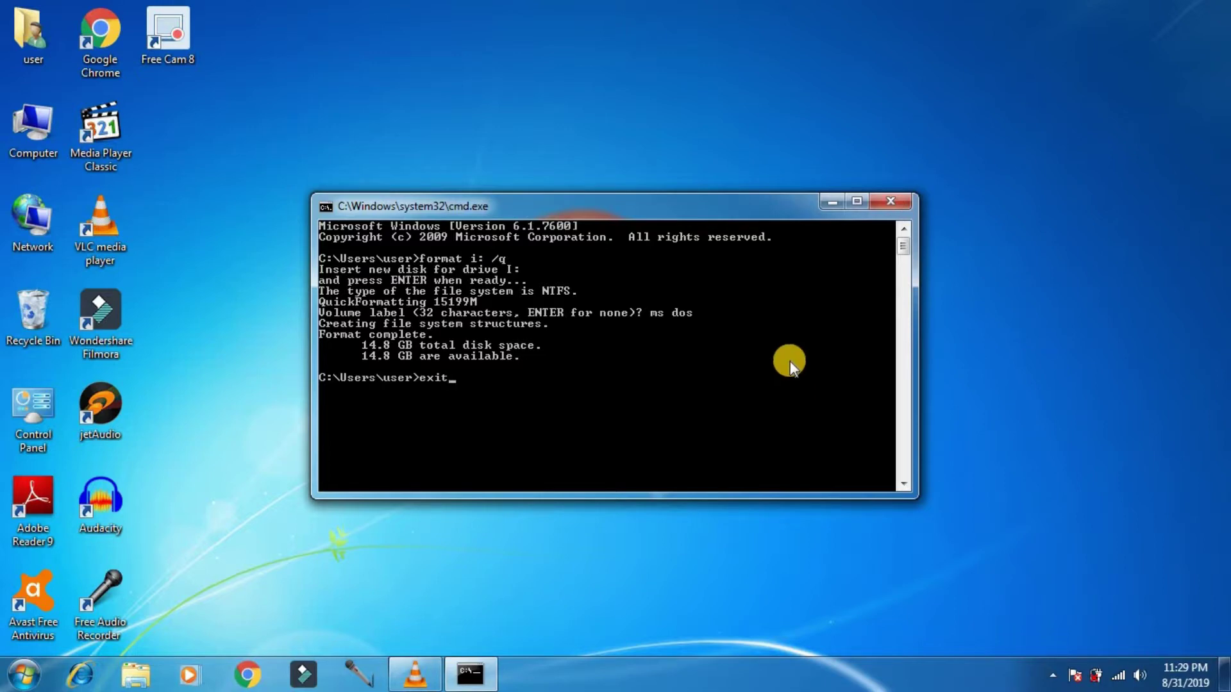
key("BackSpace")
key("BackSpace")
key("BackSpace")
key("BackSpace")
type("exit")
key("Return")
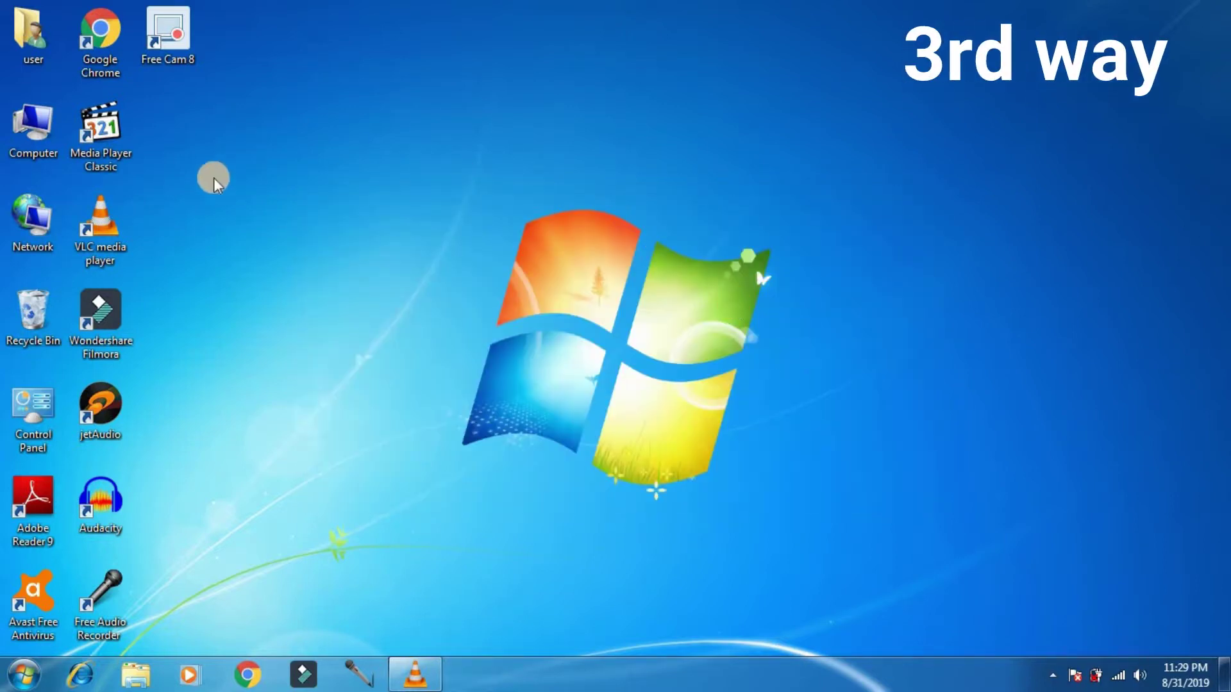
Step: Open Computer Management from the desktop's Computer object and show Disk Management
left_click(49, 146)
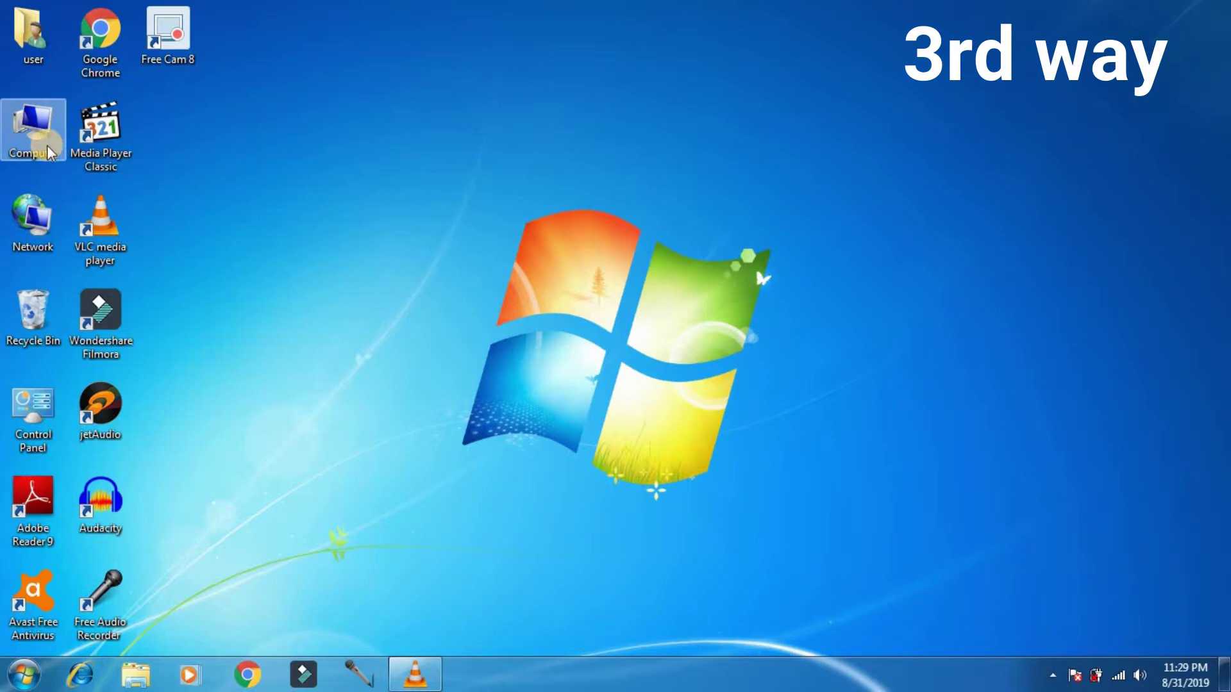
right_click(47, 146)
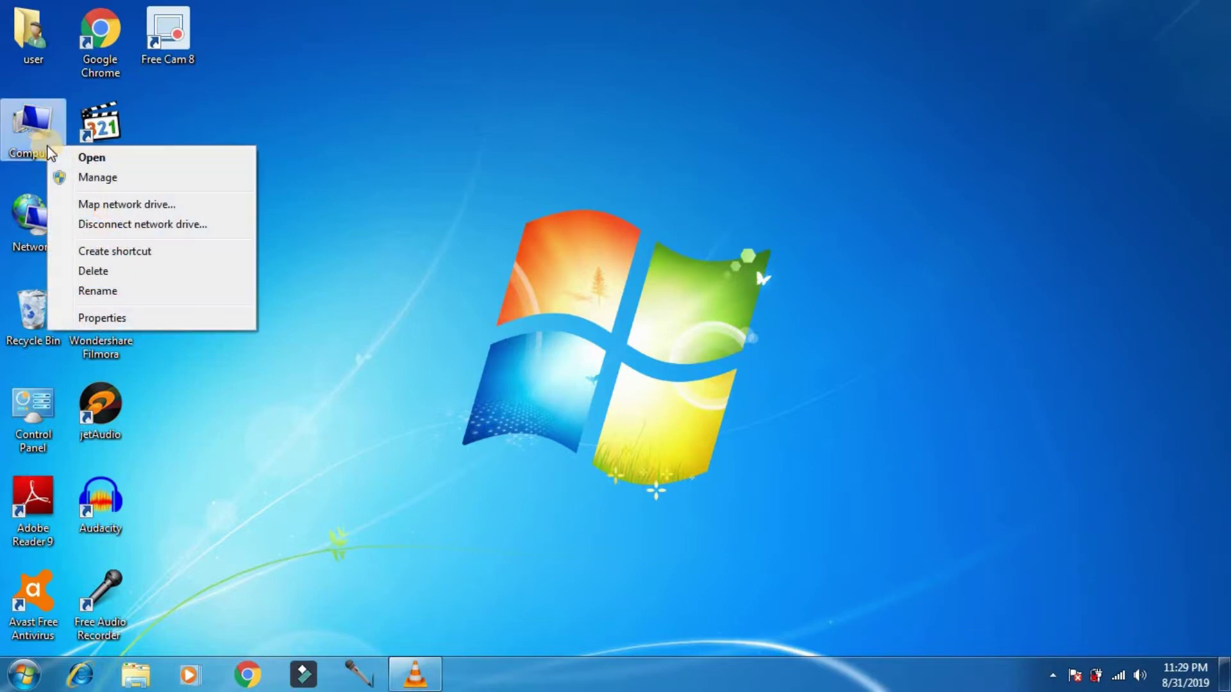
left_click(87, 177)
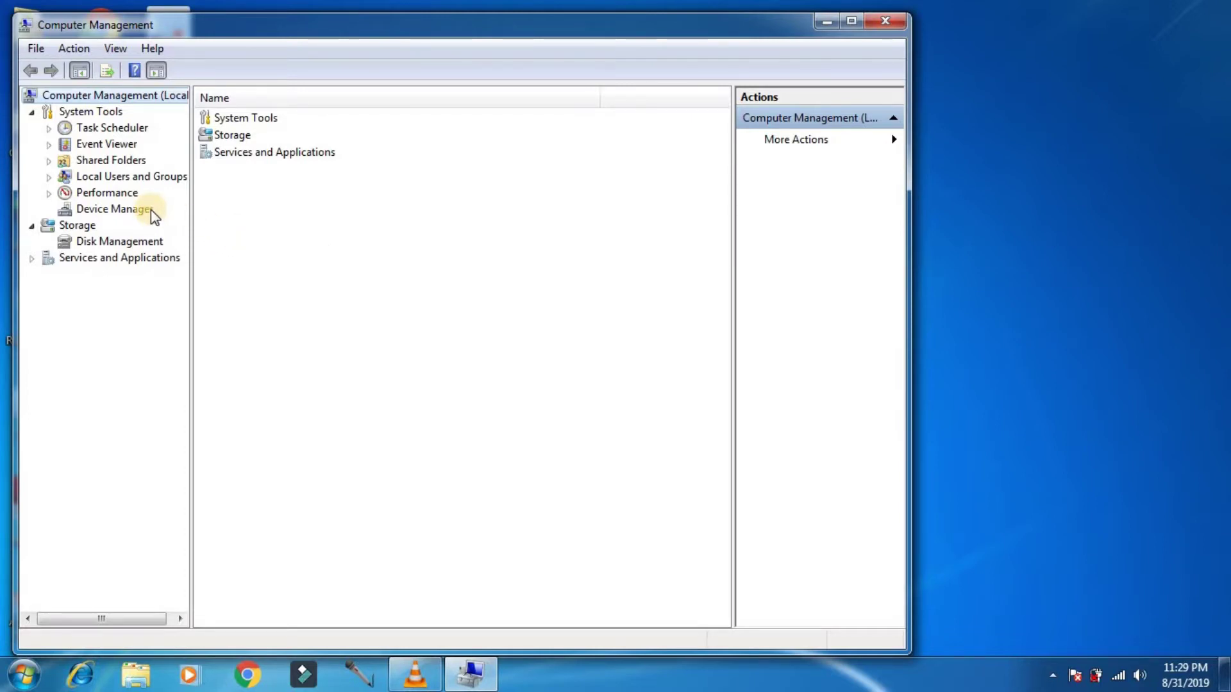
left_click(124, 242)
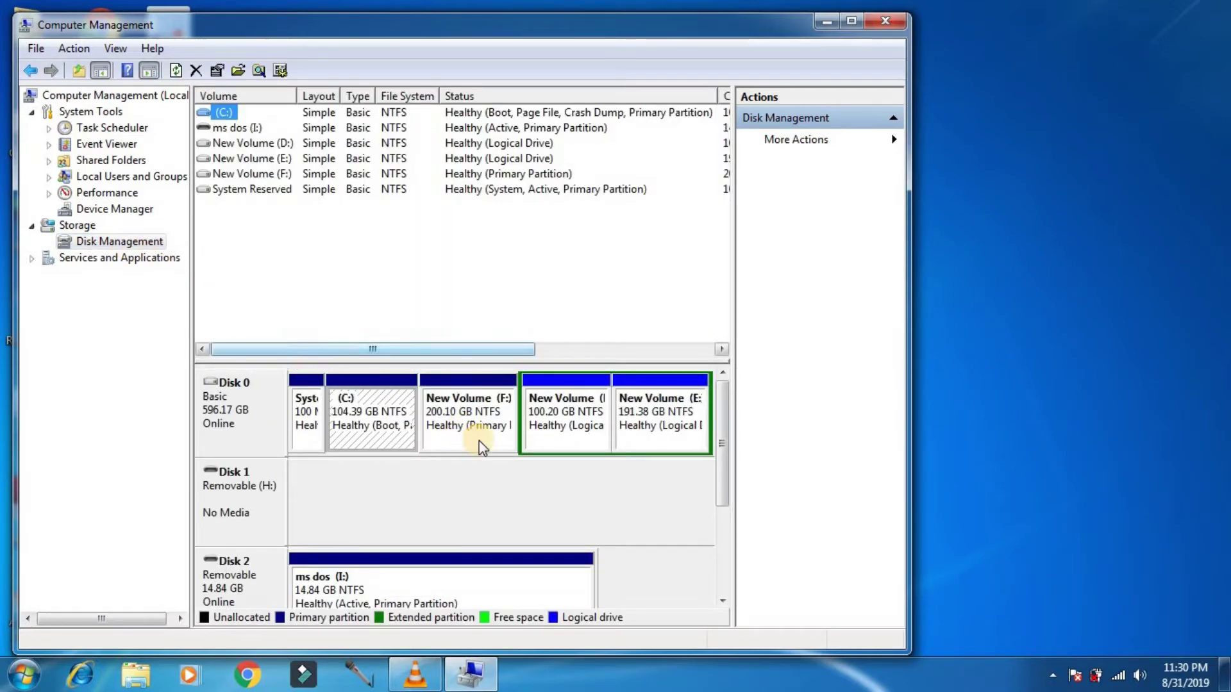
Step: Quick-format the ms dos (I:) volume on Disk 2 as NTFS with the volume label device manager, and close Computer Management
left_click_drag(722, 446, 723, 541)
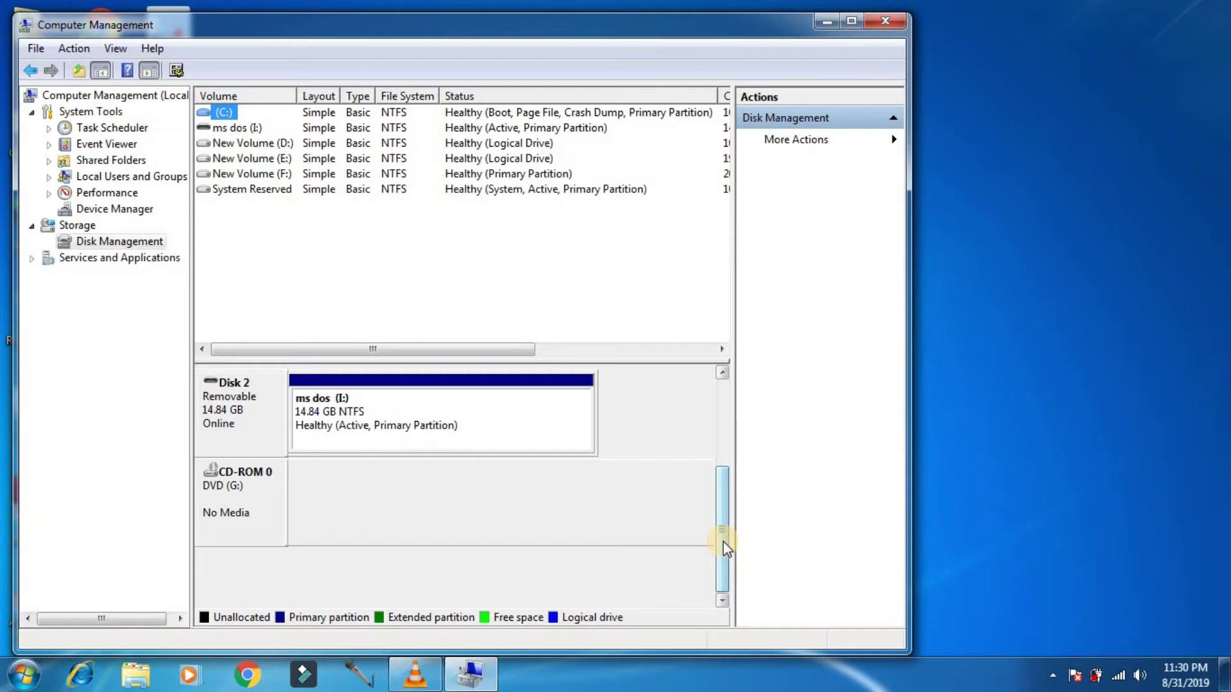
left_click(540, 429)
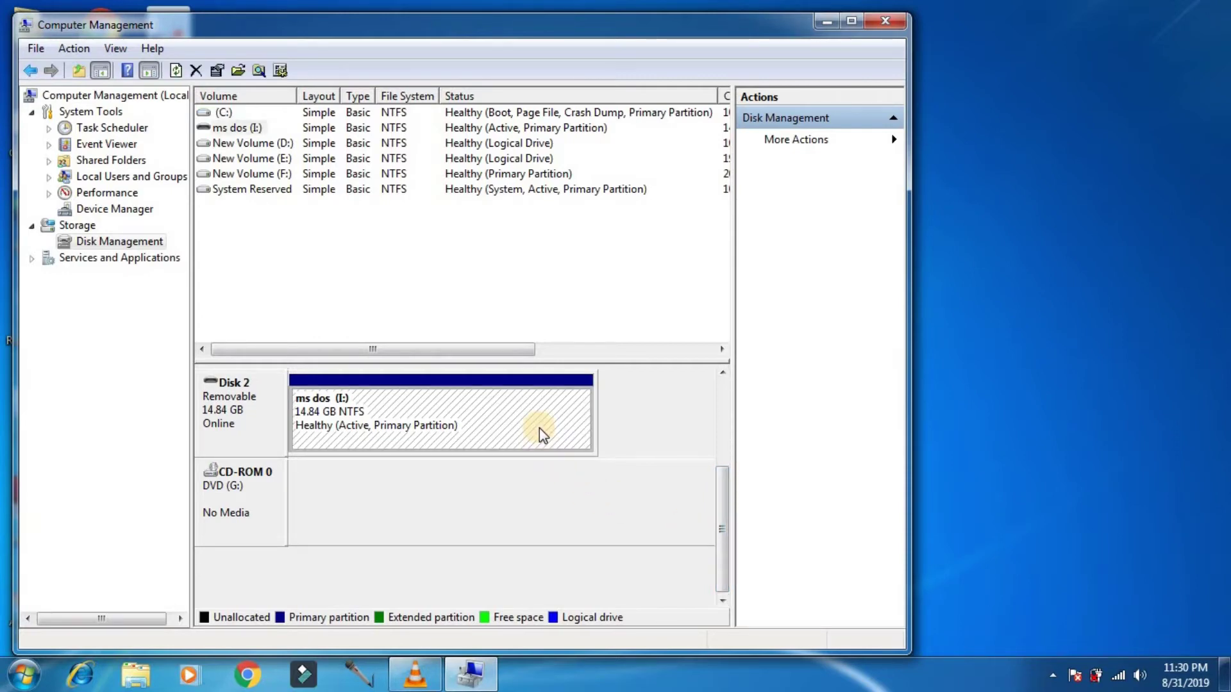
right_click(540, 428)
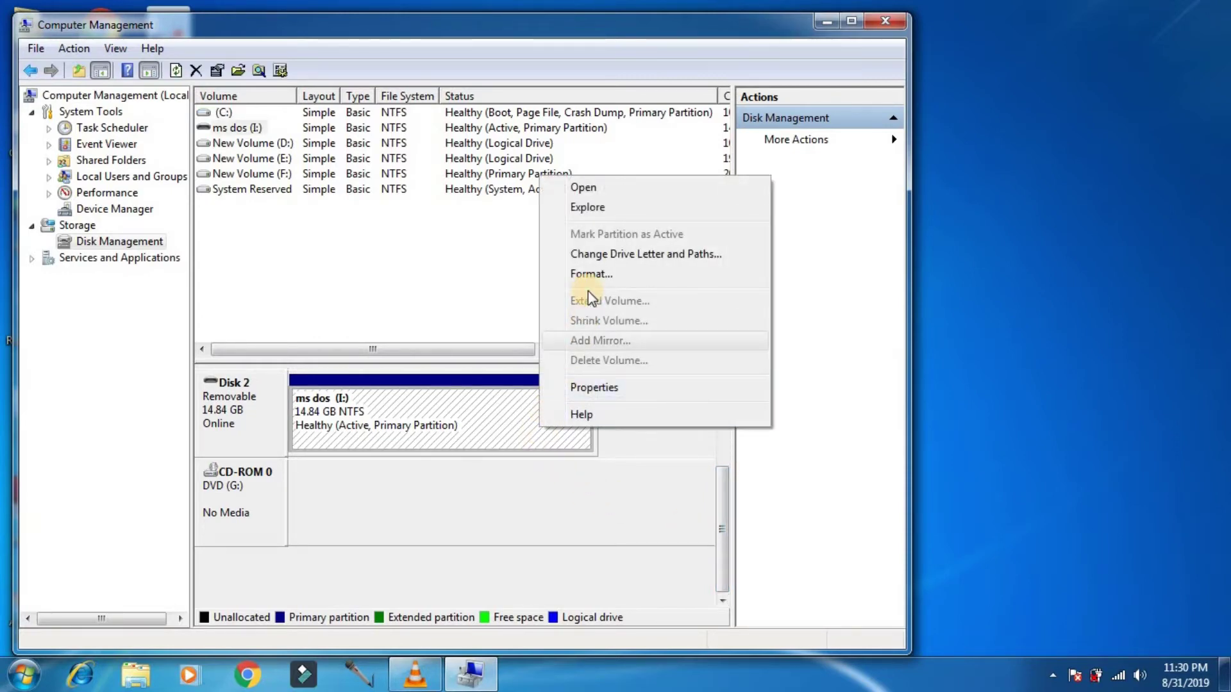
left_click(591, 275)
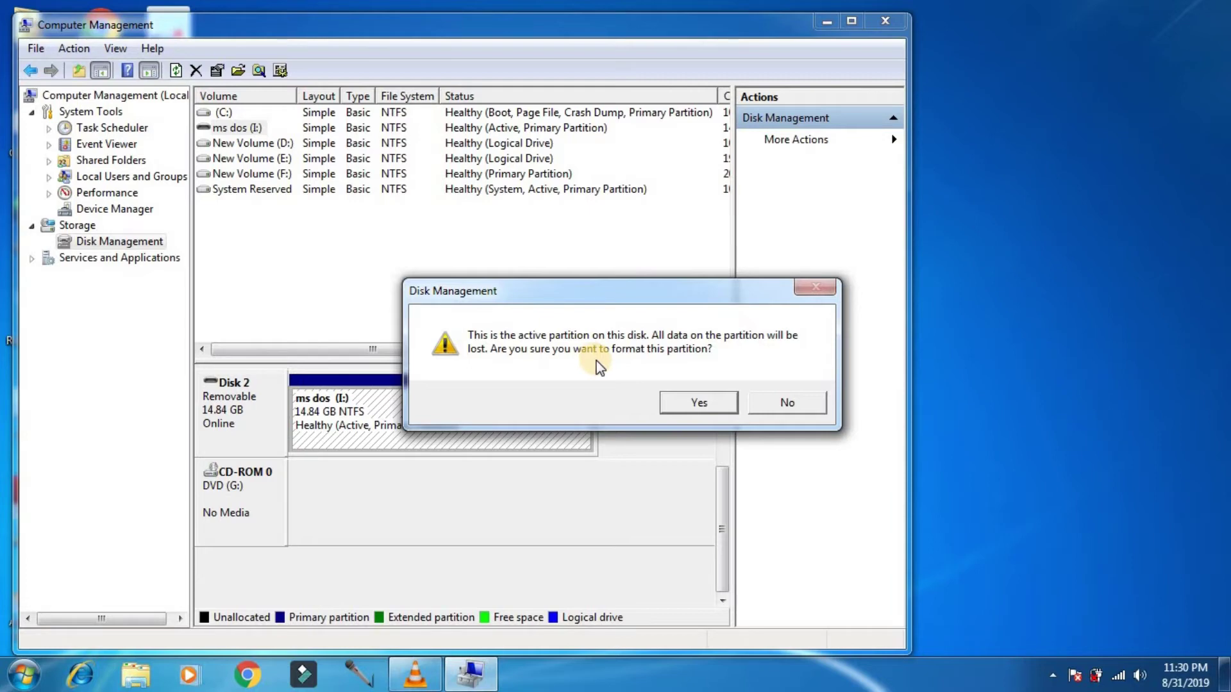
left_click(673, 411)
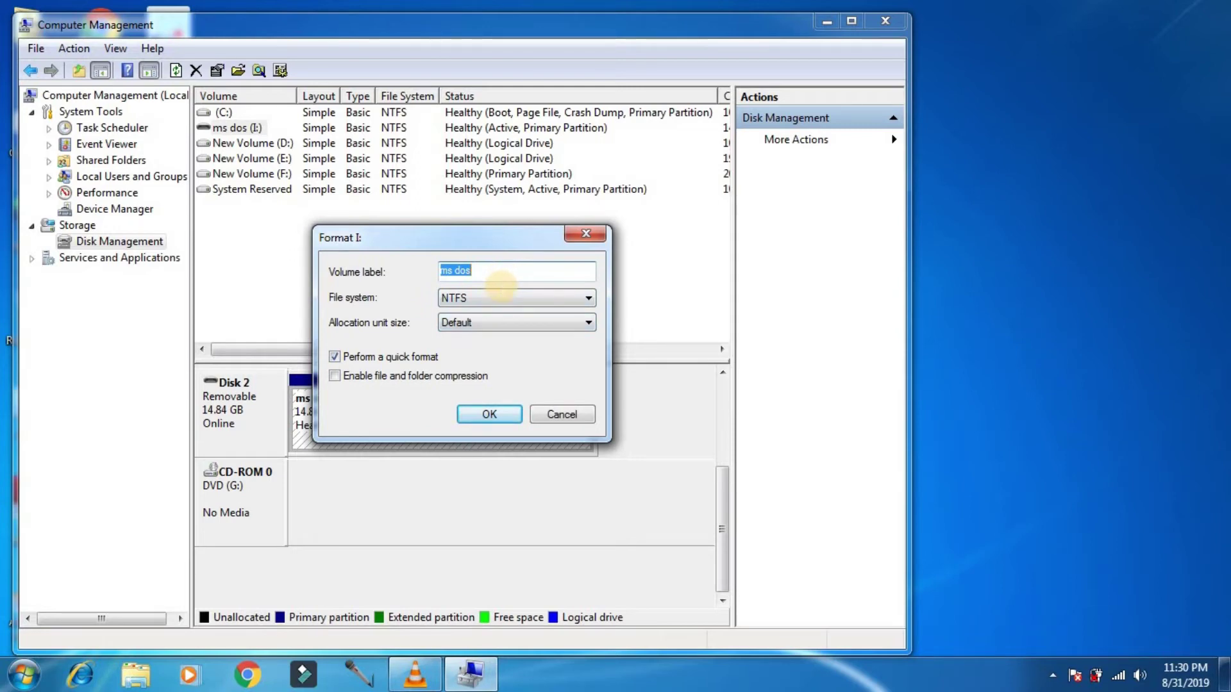
type("device manager")
left_click(479, 414)
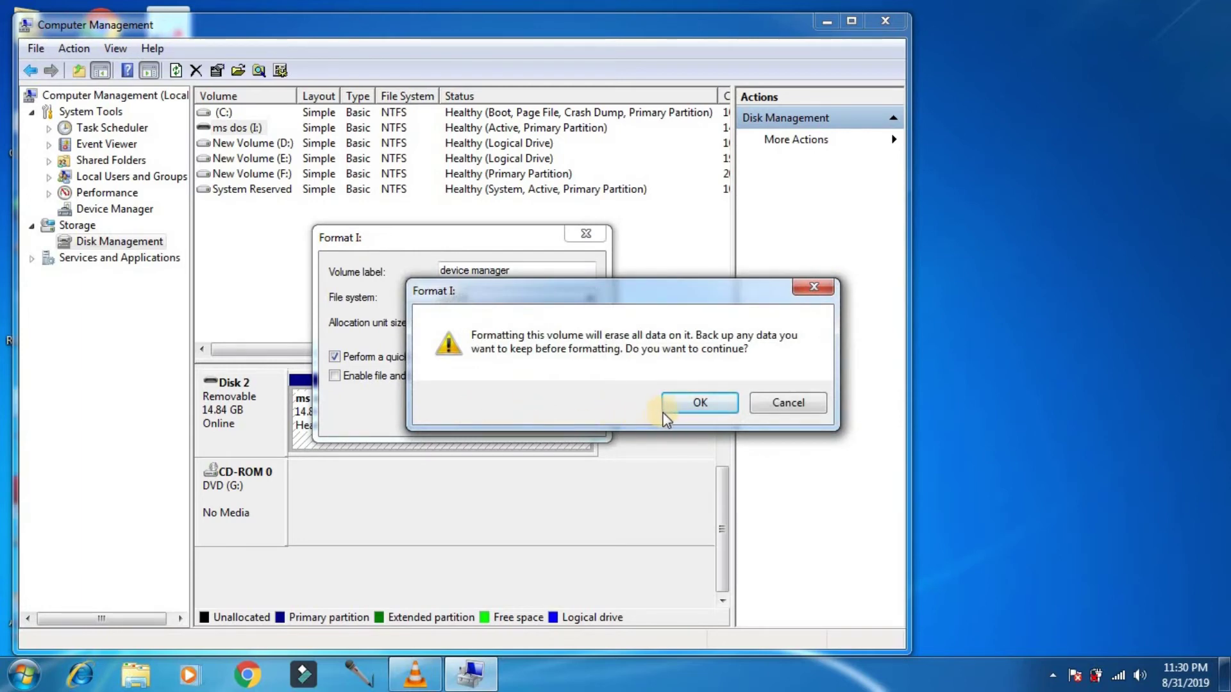
left_click(680, 410)
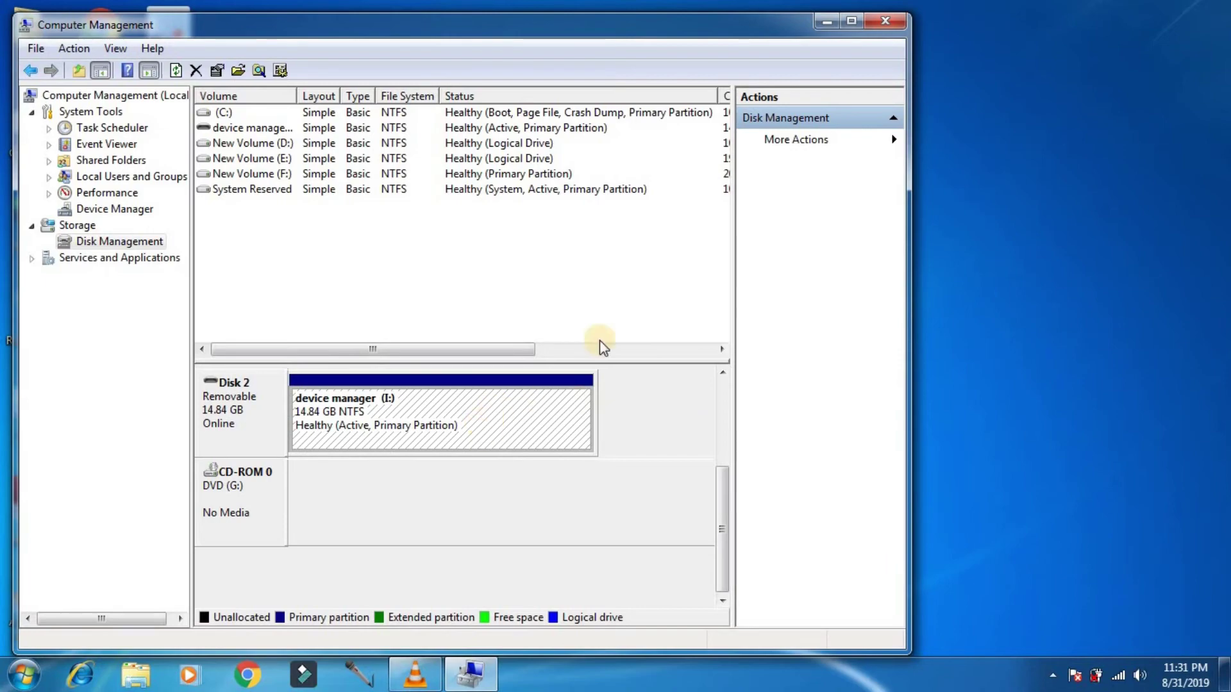
left_click(885, 21)
Step: Check the name and free space of drive I: in Computer, and close that window
double_click(45, 150)
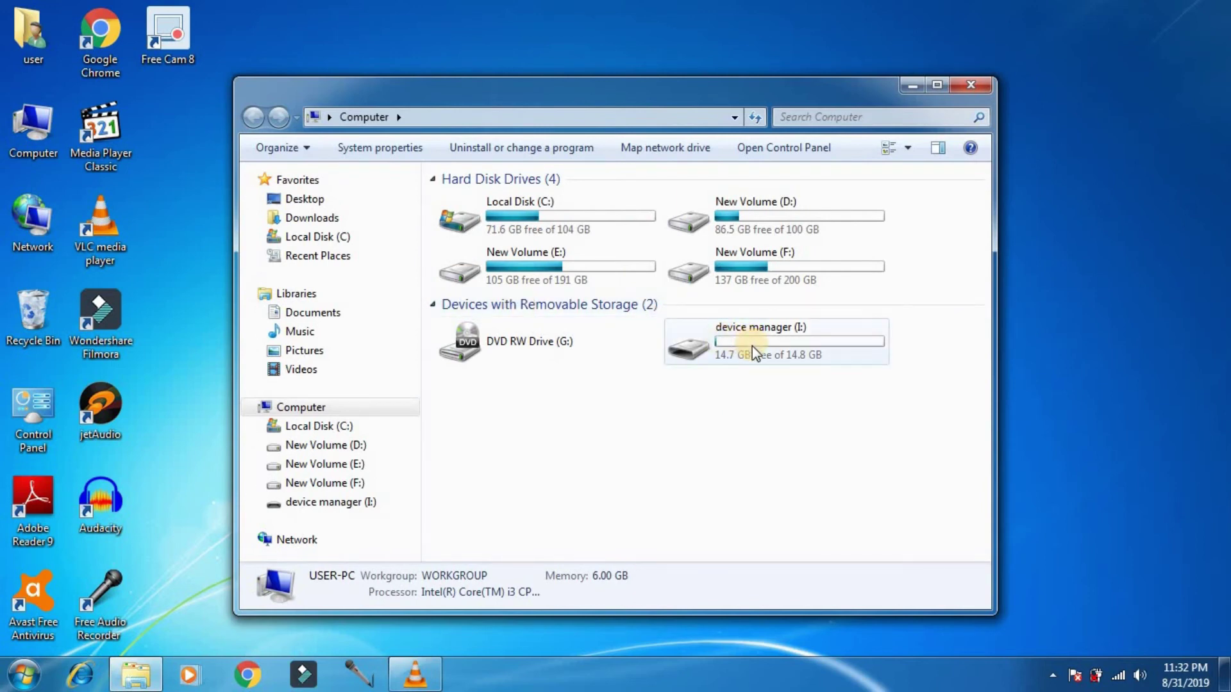
mouse_move(752, 347)
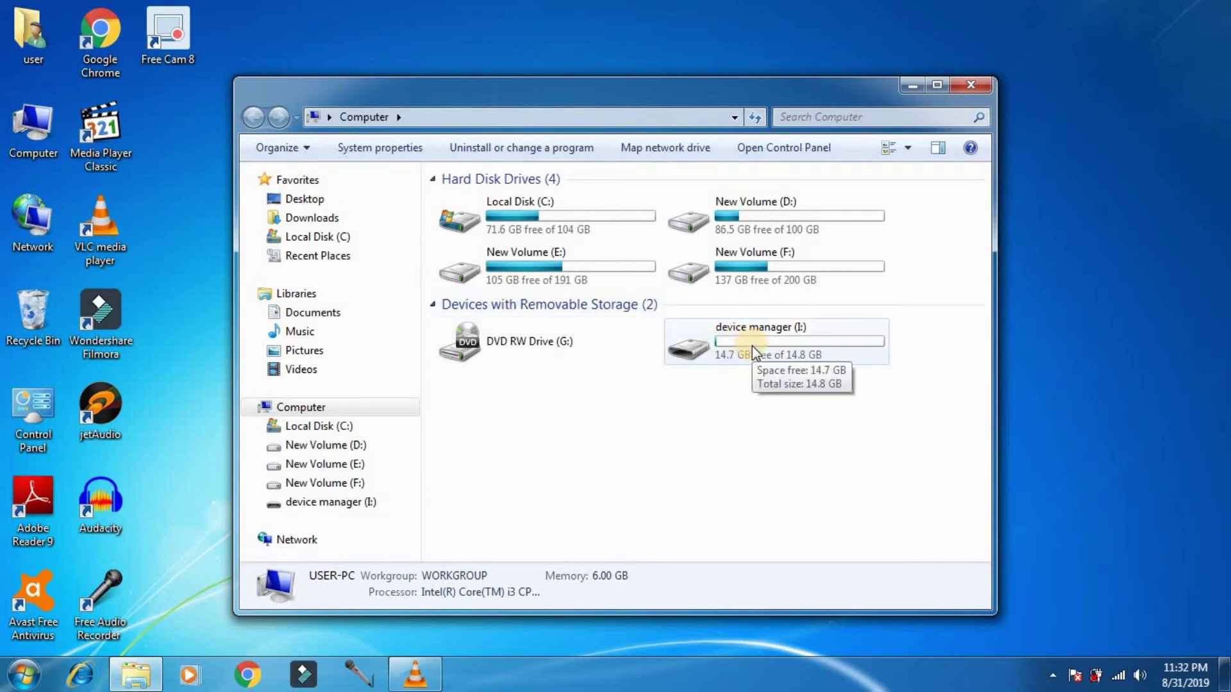
left_click(972, 85)
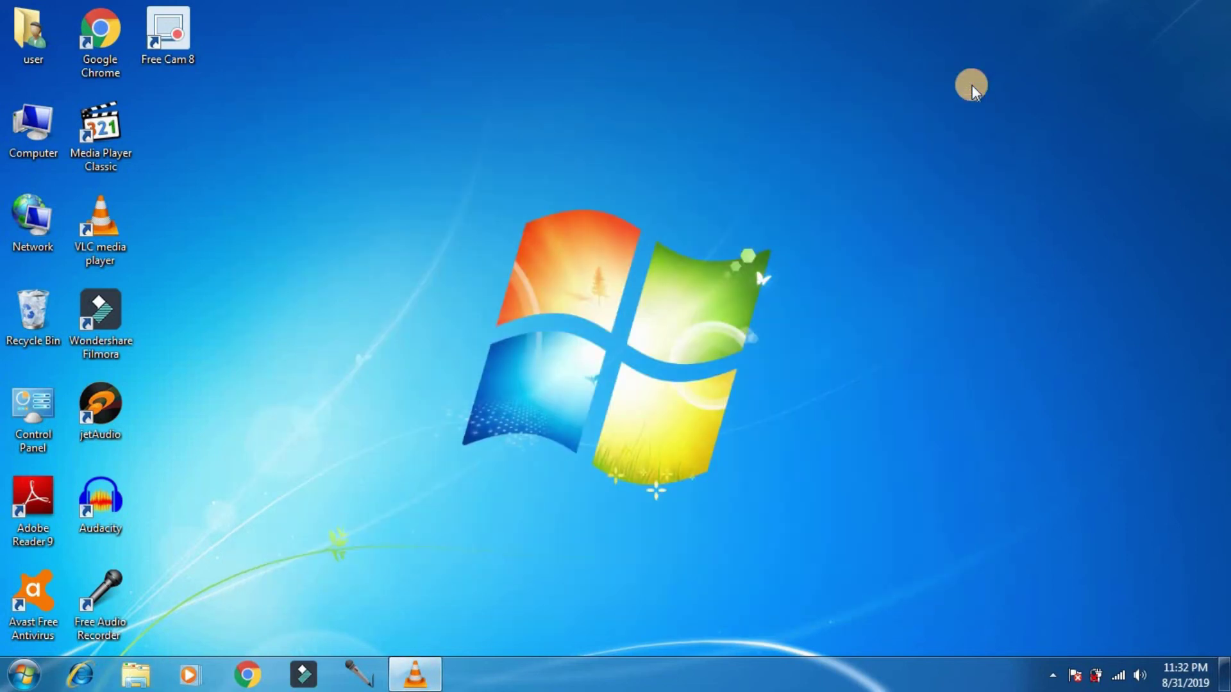